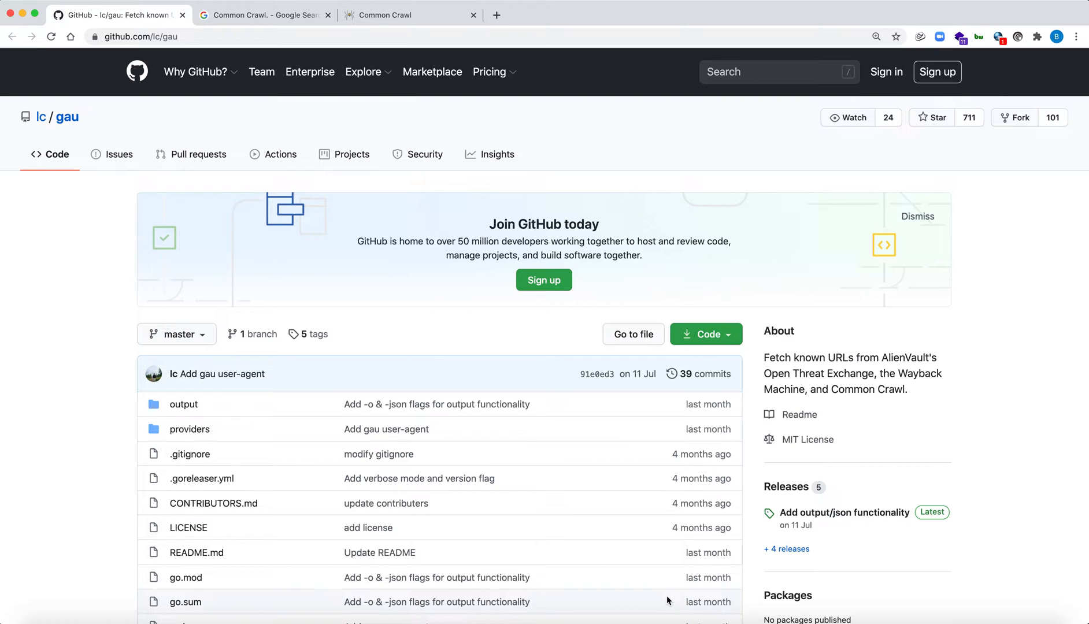
pyautogui.scroll(-8, 396, 467)
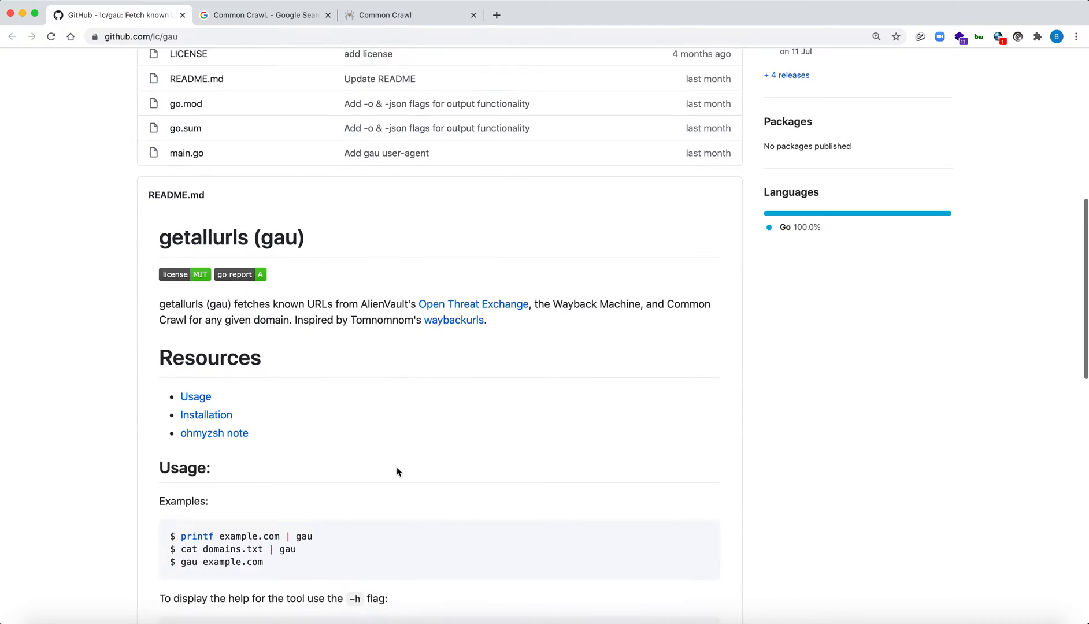
pyautogui.scroll(-3, 397, 467)
# Highlight the getallurls (gau) heading and the AlienVault's and Wayback words in the README description.
pyautogui.tripleClick(223, 172)
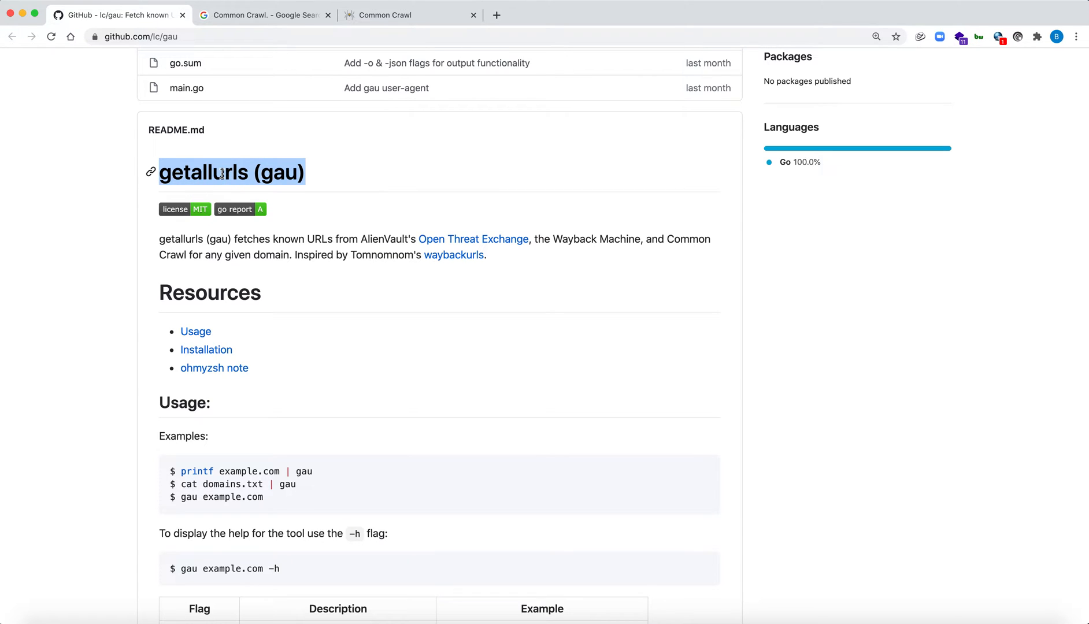
pyautogui.scroll(5, 222, 172)
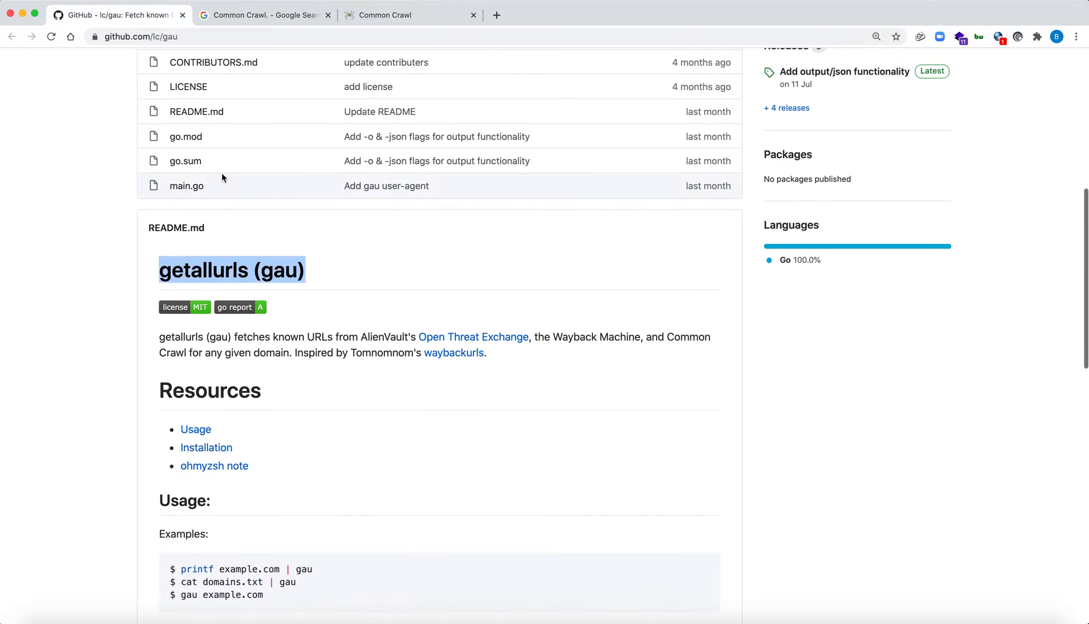
pyautogui.scroll(5, 221, 174)
pyautogui.scroll(3, 222, 173)
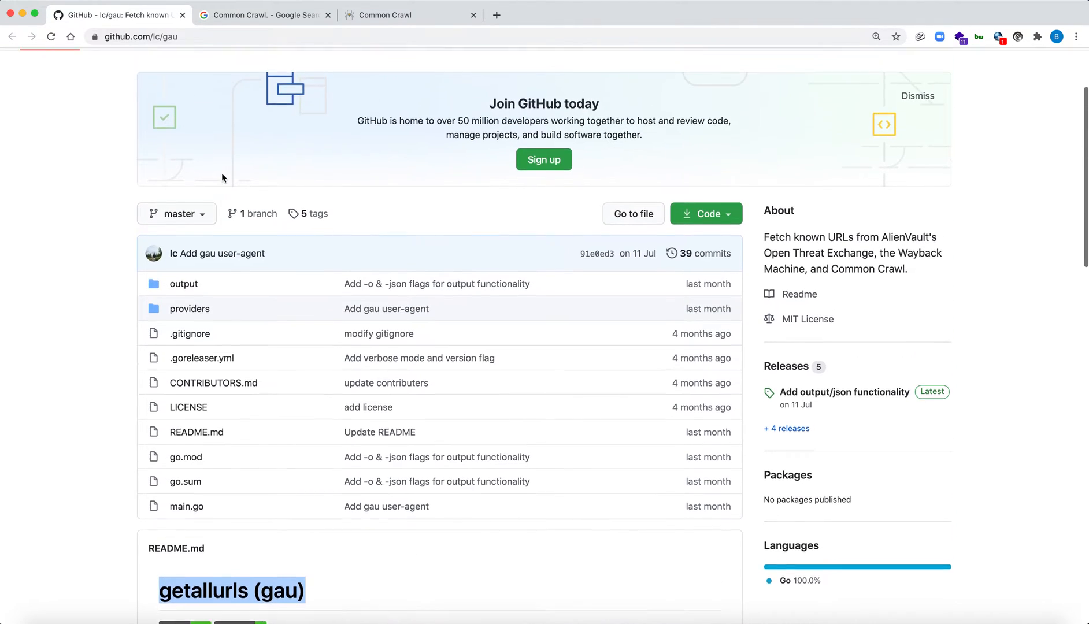
pyautogui.scroll(2, 220, 173)
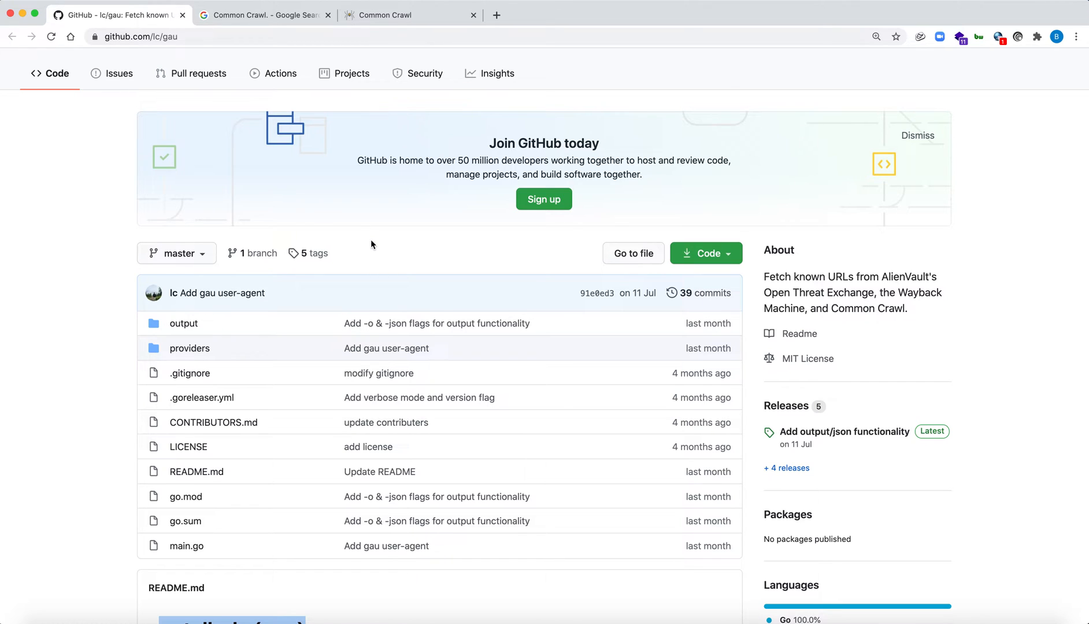
pyautogui.scroll(-2, 613, 296)
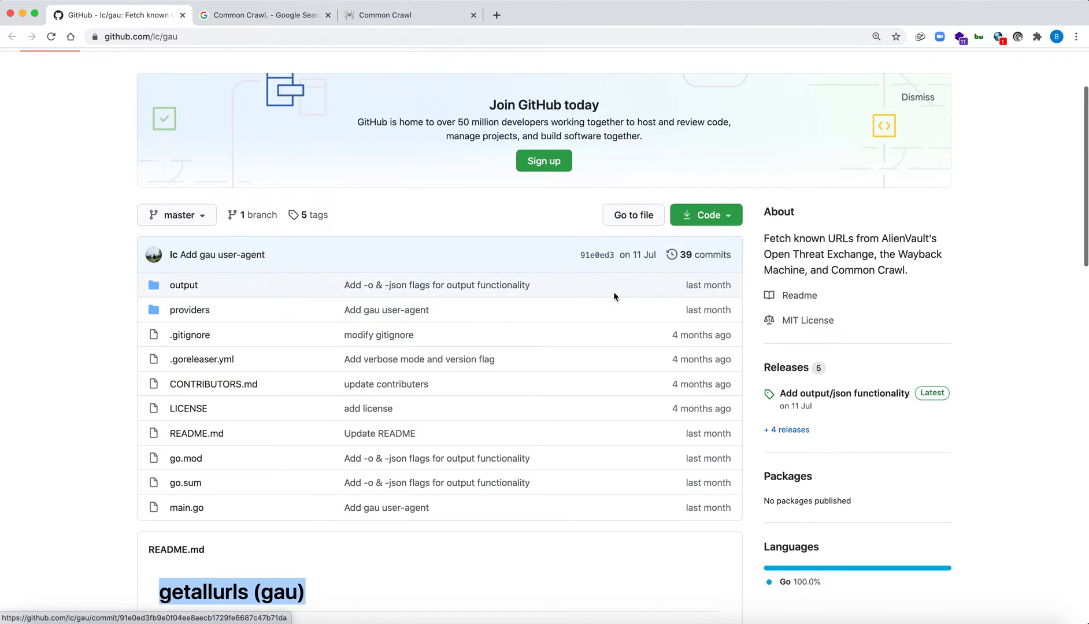
pyautogui.scroll(-5, 613, 296)
pyautogui.scroll(-3, 614, 296)
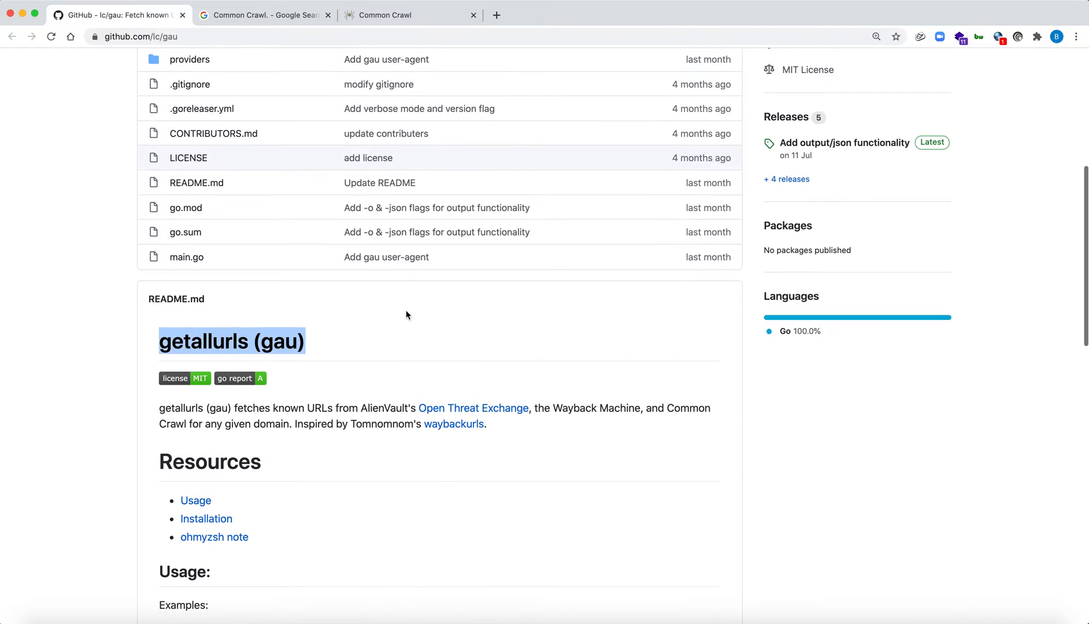
pyautogui.scroll(-3, 448, 363)
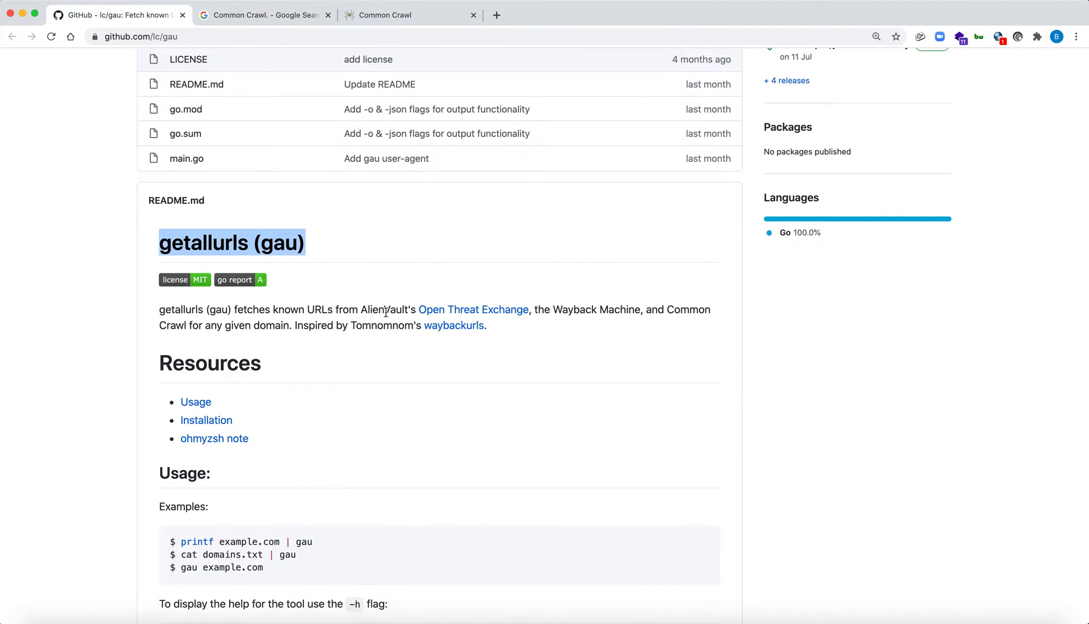
pyautogui.doubleClick(387, 309)
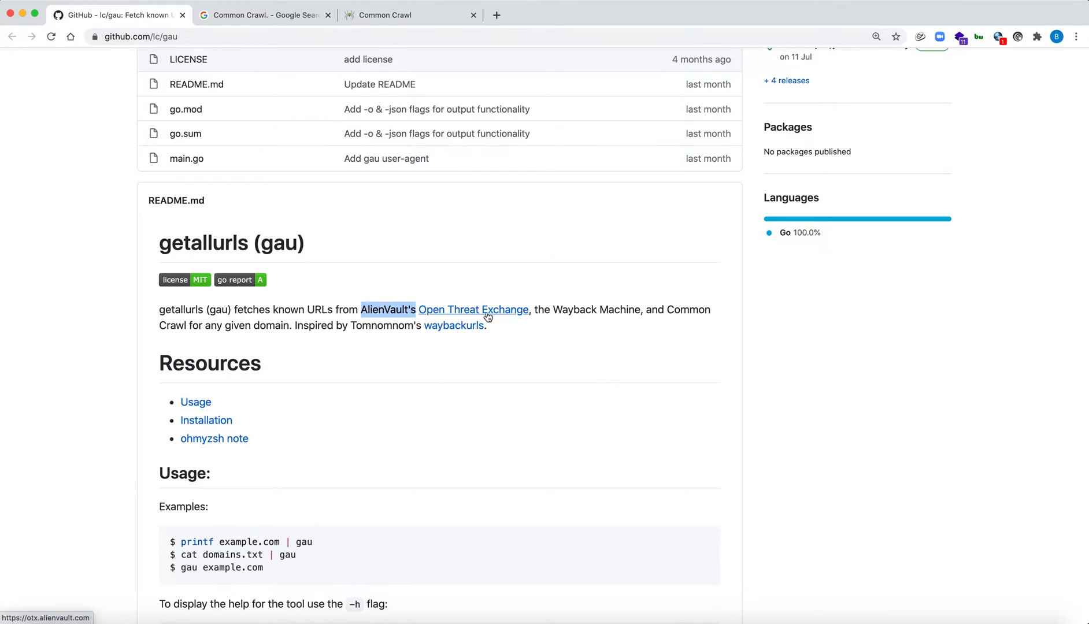
pyautogui.doubleClick(570, 308)
pyautogui.click(569, 305)
pyautogui.tripleClick(570, 309)
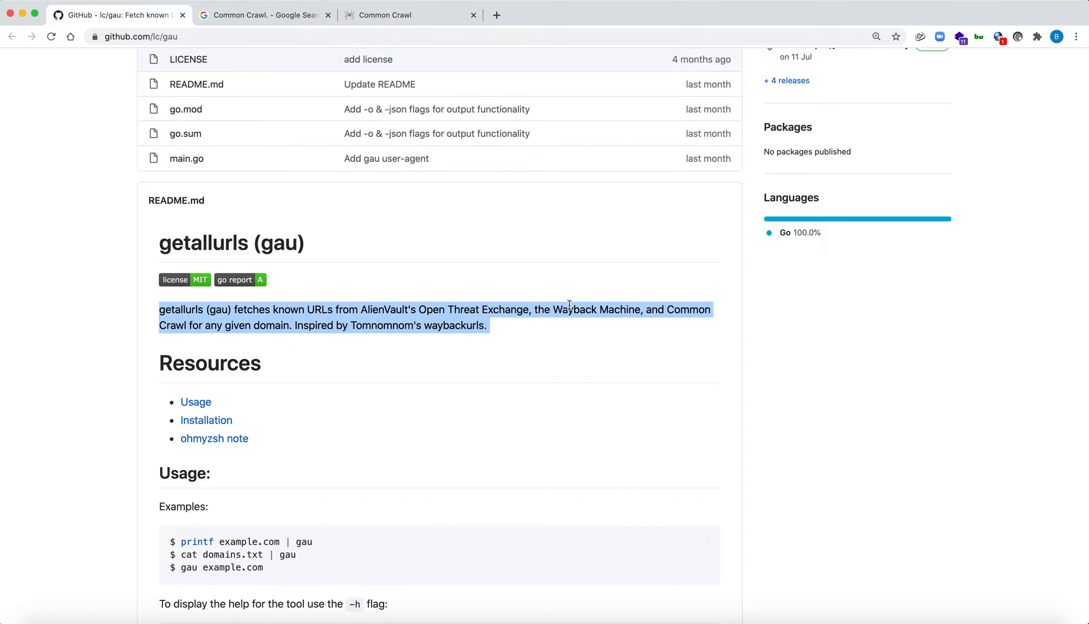
pyautogui.click(569, 308)
# Highlight the Wayback Machine and Common Crawl phrases, then move to the Common Crawl Google results.
pyautogui.moveTo(534, 311); pyautogui.dragTo(640, 309)
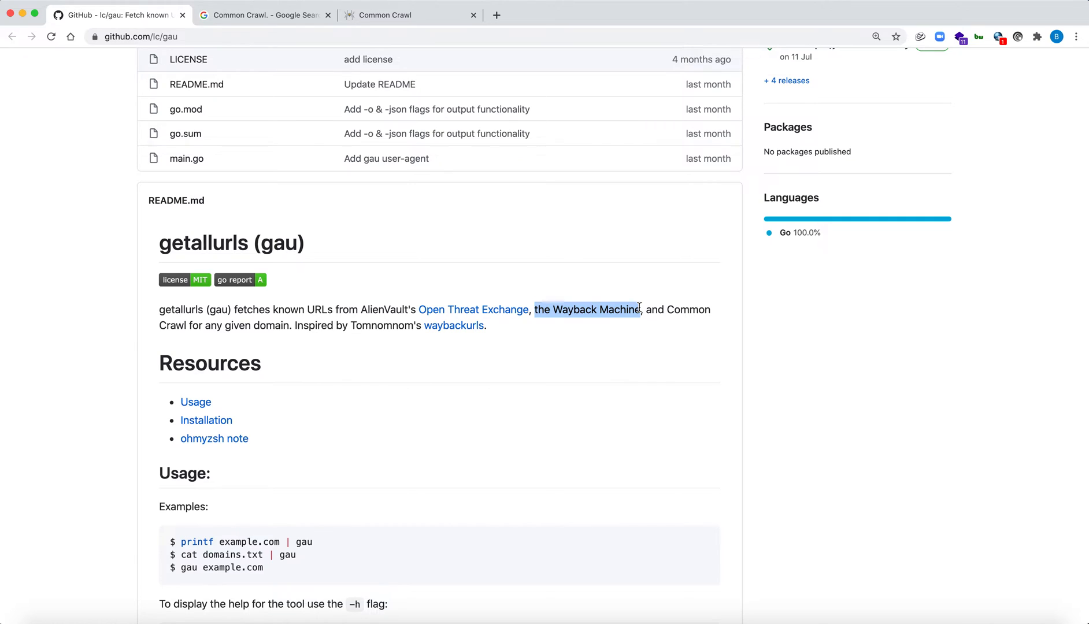
pyautogui.click(639, 310)
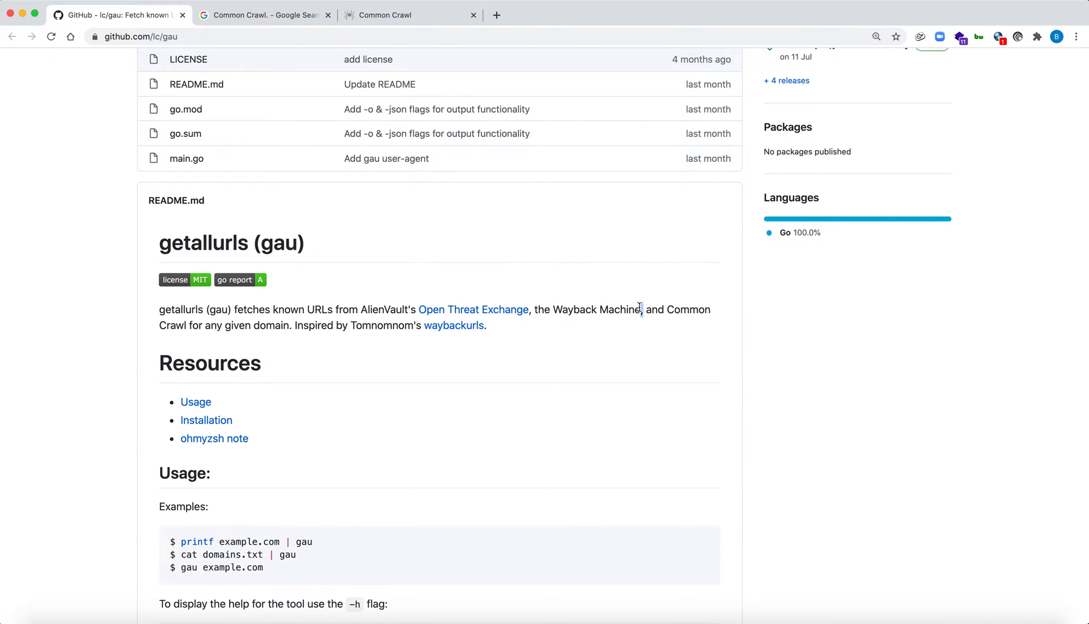
pyautogui.moveTo(551, 310); pyautogui.dragTo(654, 310)
pyautogui.click(640, 311)
pyautogui.moveTo(668, 309); pyautogui.dragTo(203, 327)
pyautogui.click(204, 329)
pyautogui.click(258, 16)
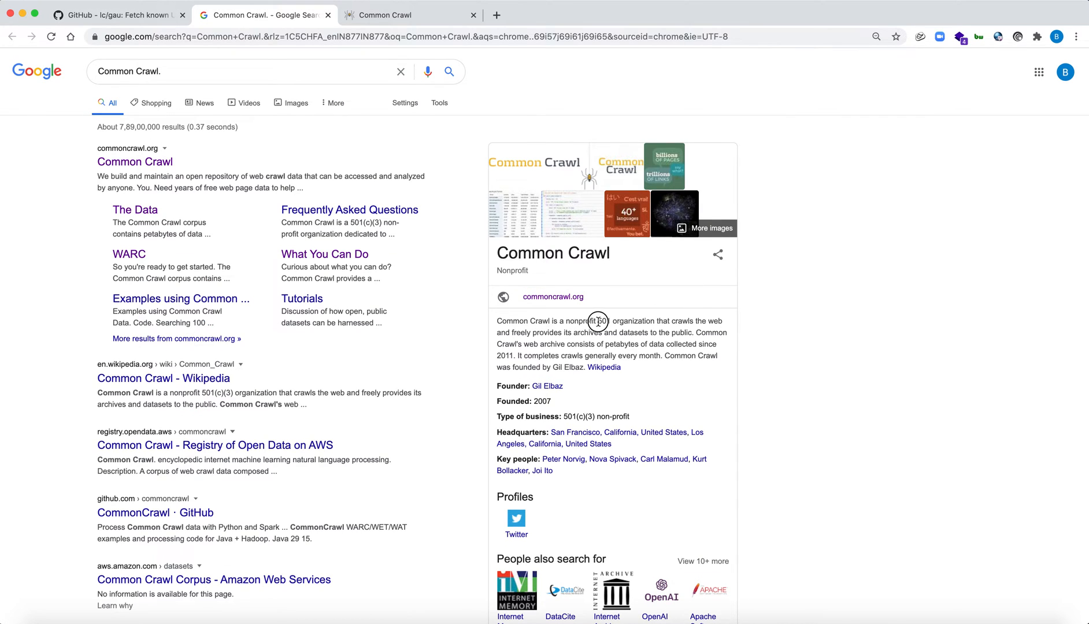
pyautogui.moveTo(597, 322); pyautogui.dragTo(657, 323)
pyautogui.doubleClick(676, 322)
pyautogui.moveTo(511, 332); pyautogui.dragTo(537, 332)
pyautogui.click(585, 331)
# Switch to the commoncrawl.org homepage tab.
pyautogui.click(400, 14)
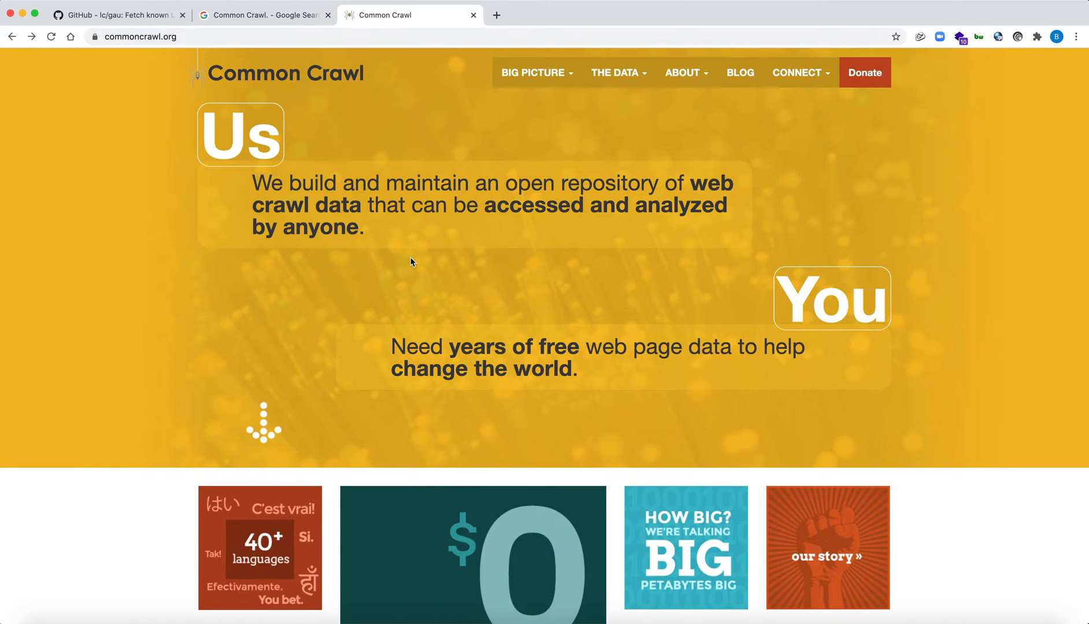
pyautogui.scroll(-10, 523, 314)
pyautogui.scroll(-4, 536, 365)
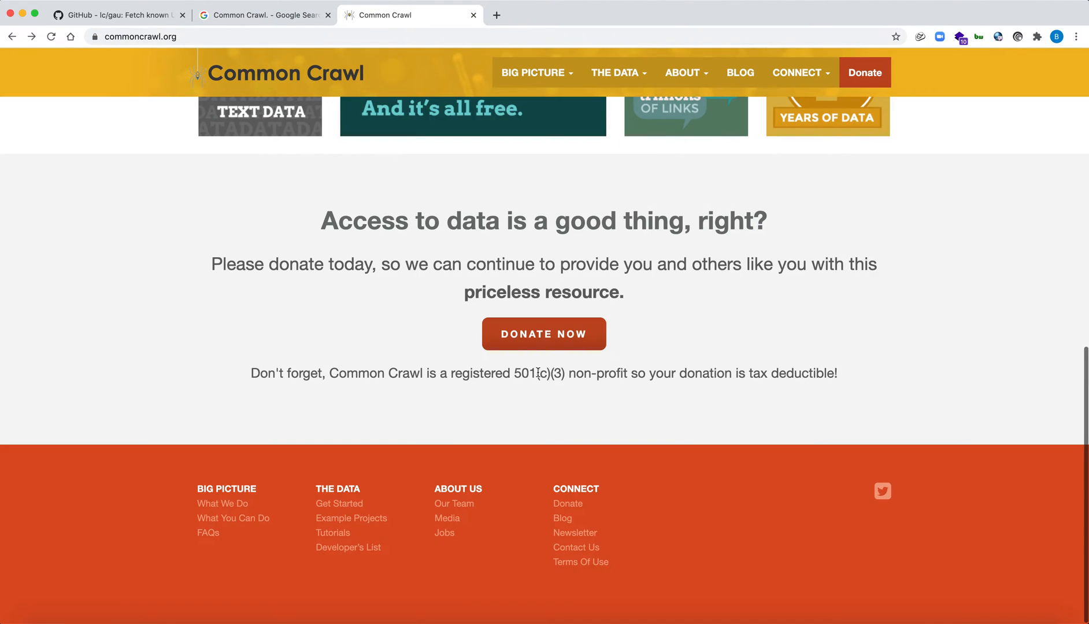
pyautogui.scroll(4, 536, 366)
pyautogui.scroll(10, 538, 372)
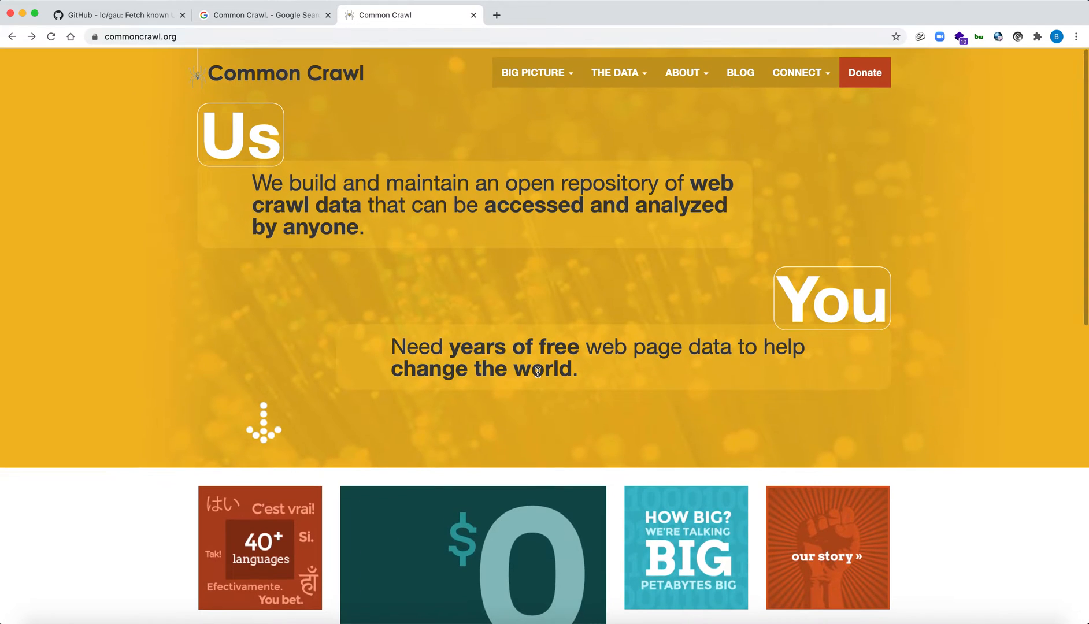
pyautogui.scroll(-12, 538, 372)
pyautogui.scroll(-1, 538, 372)
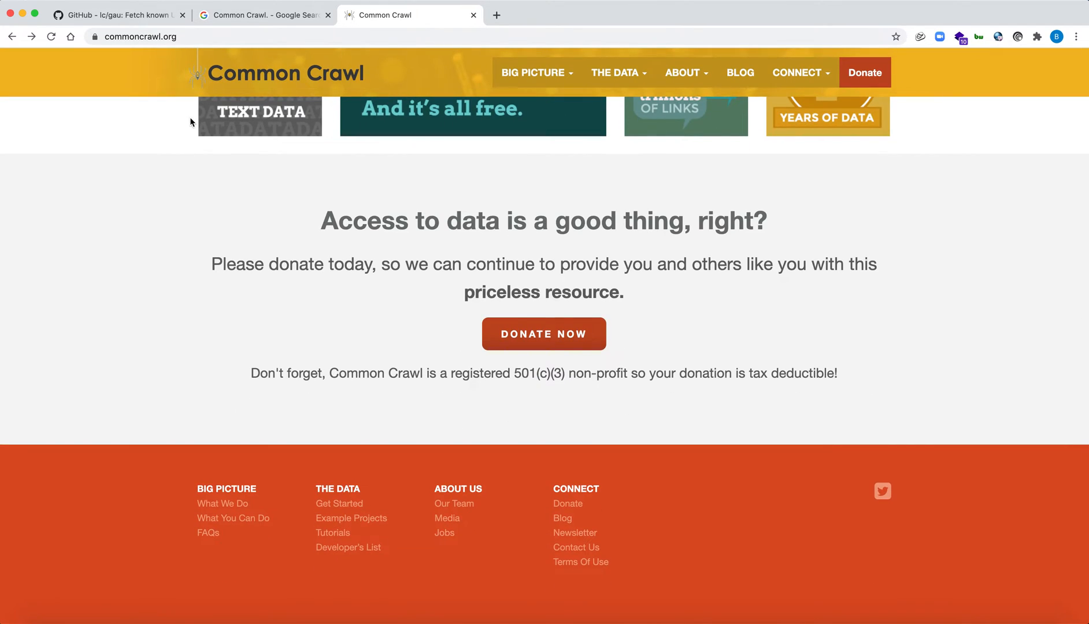
# Return to the lc/gau GitHub repository tab.
pyautogui.click(119, 14)
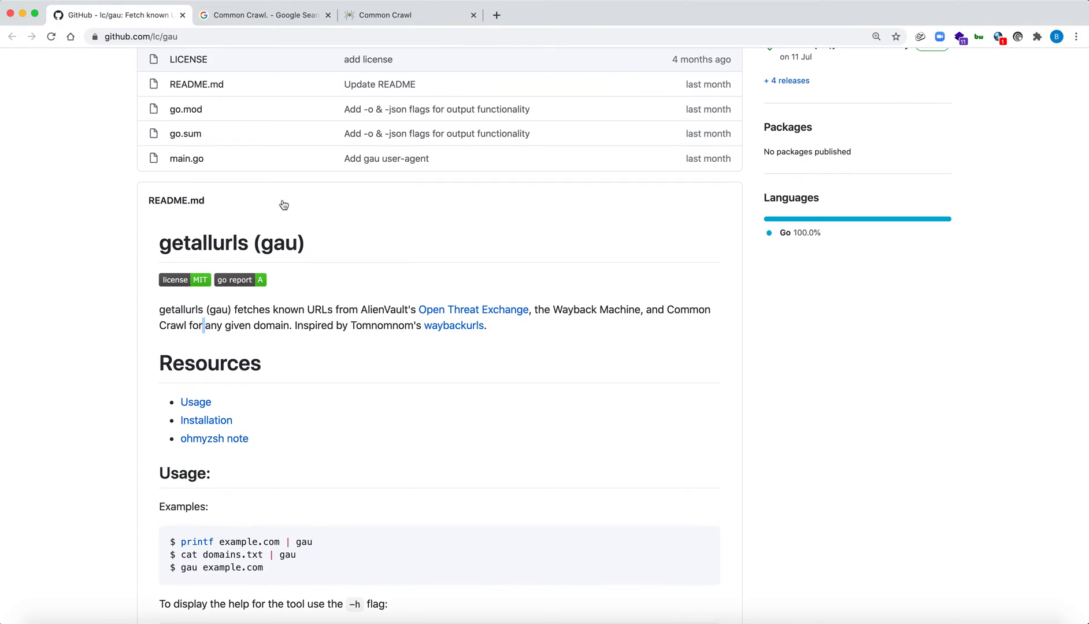
pyautogui.scroll(-2, 488, 423)
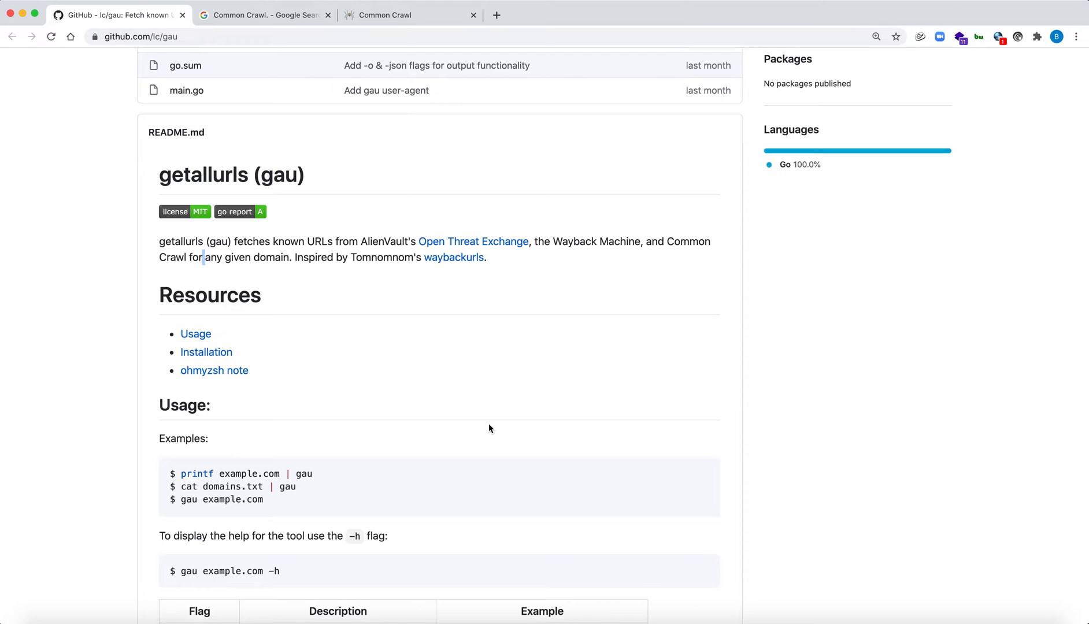
pyautogui.scroll(10, 555, 299)
pyautogui.scroll(10, 554, 300)
pyautogui.scroll(-2, 555, 299)
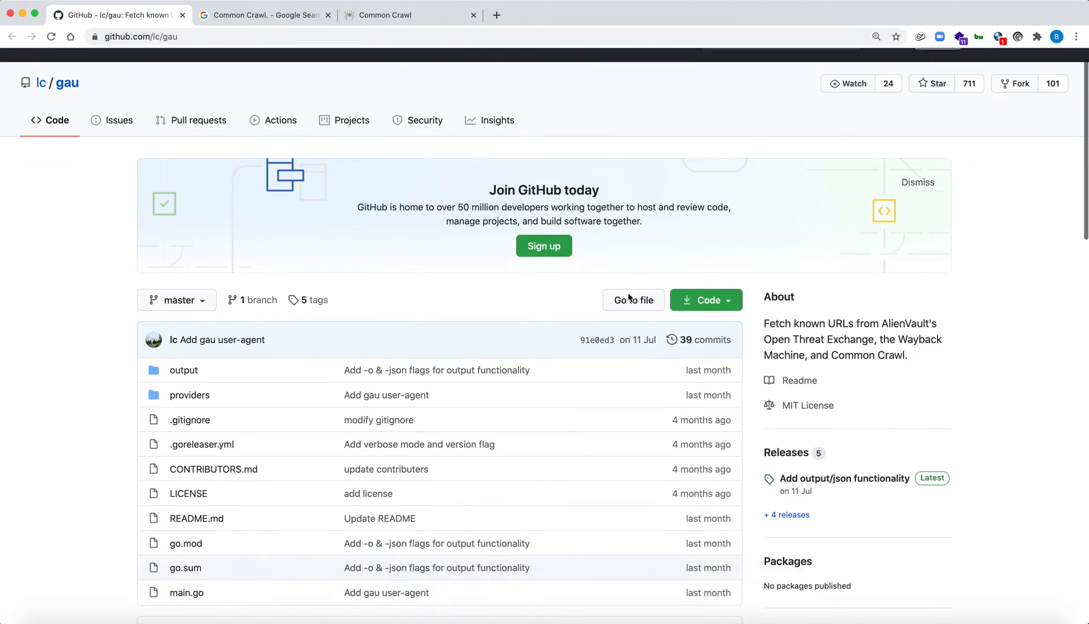
pyautogui.scroll(-3, 628, 293)
pyautogui.scroll(5, 627, 293)
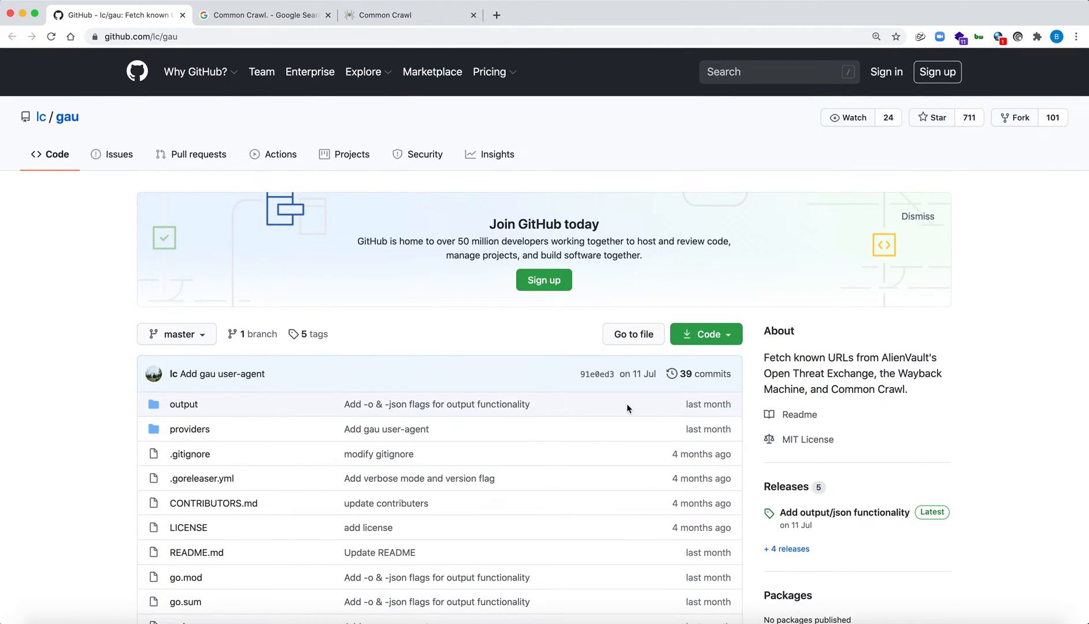
pyautogui.scroll(-1, 626, 403)
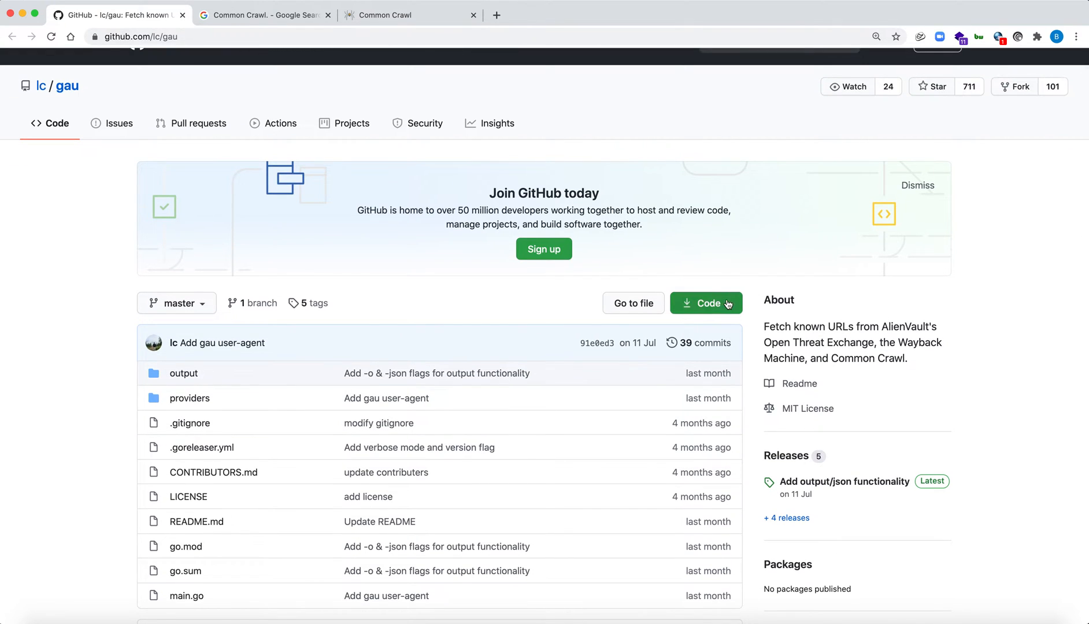
# Select the 'go get -u -v github.com/lc/gau' install command from the README, without the environment variable.
pyautogui.click(715, 303)
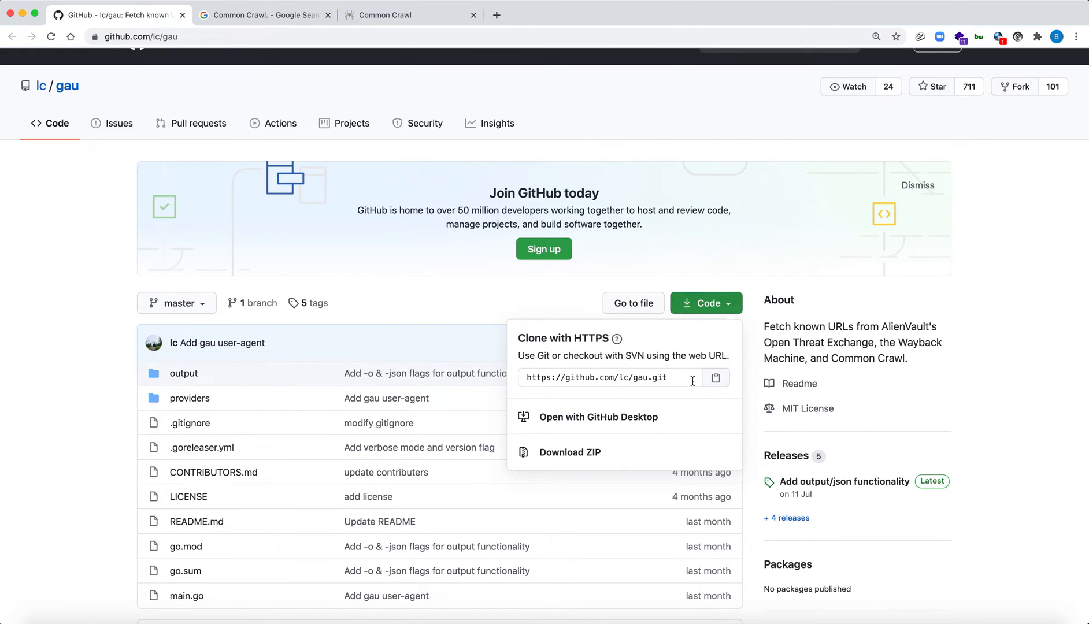
pyautogui.scroll(-5, 406, 453)
pyautogui.scroll(-2, 406, 454)
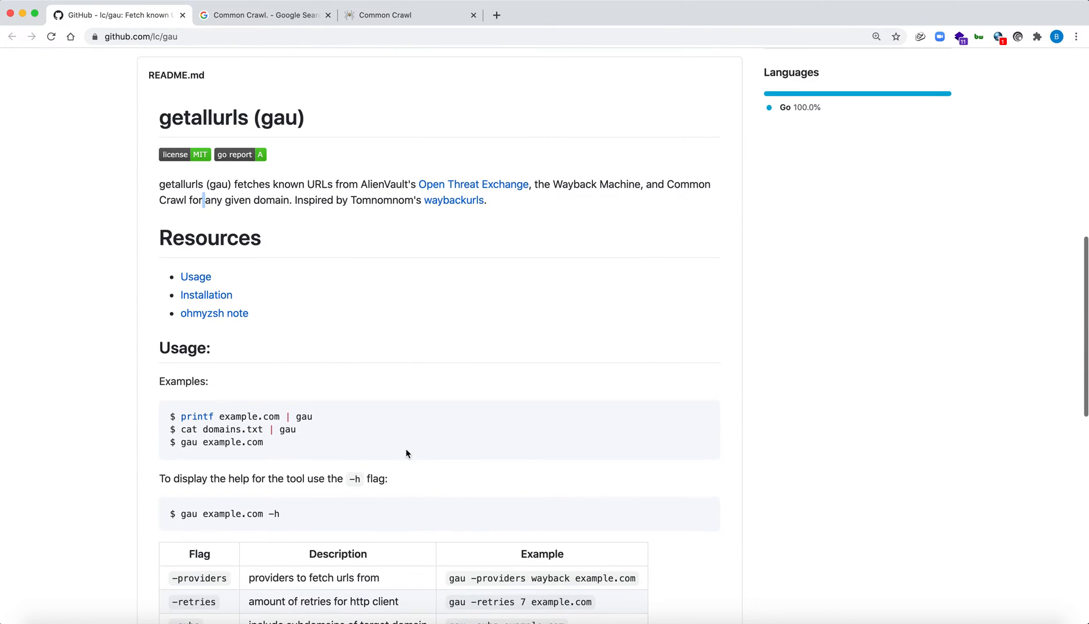
pyautogui.scroll(-1, 406, 454)
pyautogui.scroll(-2, 406, 453)
pyautogui.scroll(-1, 405, 454)
pyautogui.scroll(-2, 406, 453)
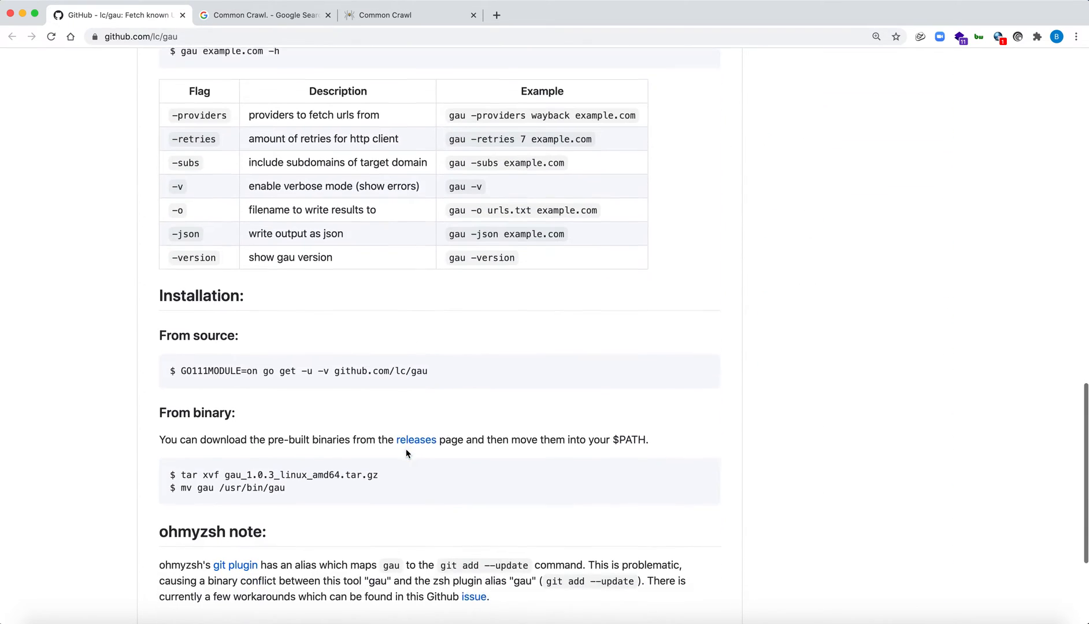
pyautogui.scroll(-1, 406, 454)
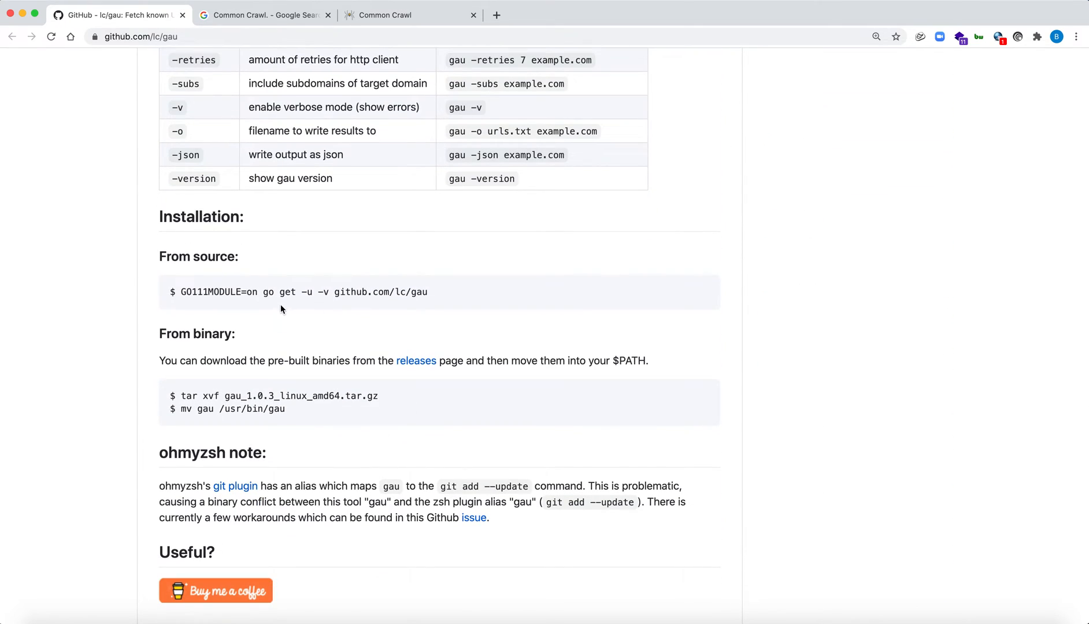
pyautogui.tripleClick(270, 292)
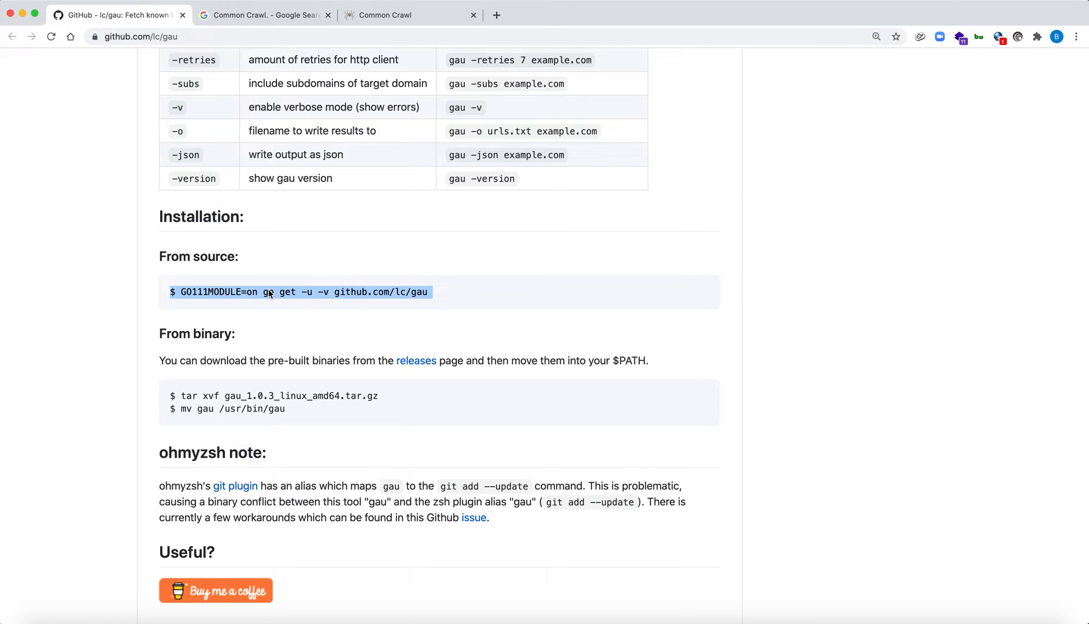
pyautogui.click(294, 302)
pyautogui.click(417, 293)
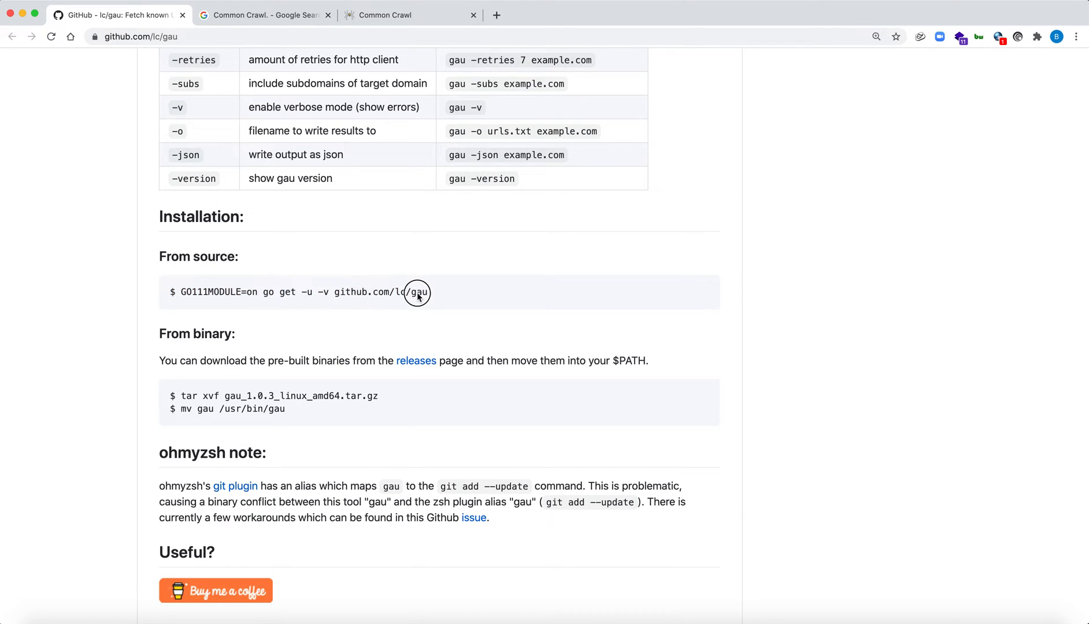
pyautogui.moveTo(430, 292); pyautogui.dragTo(262, 292)
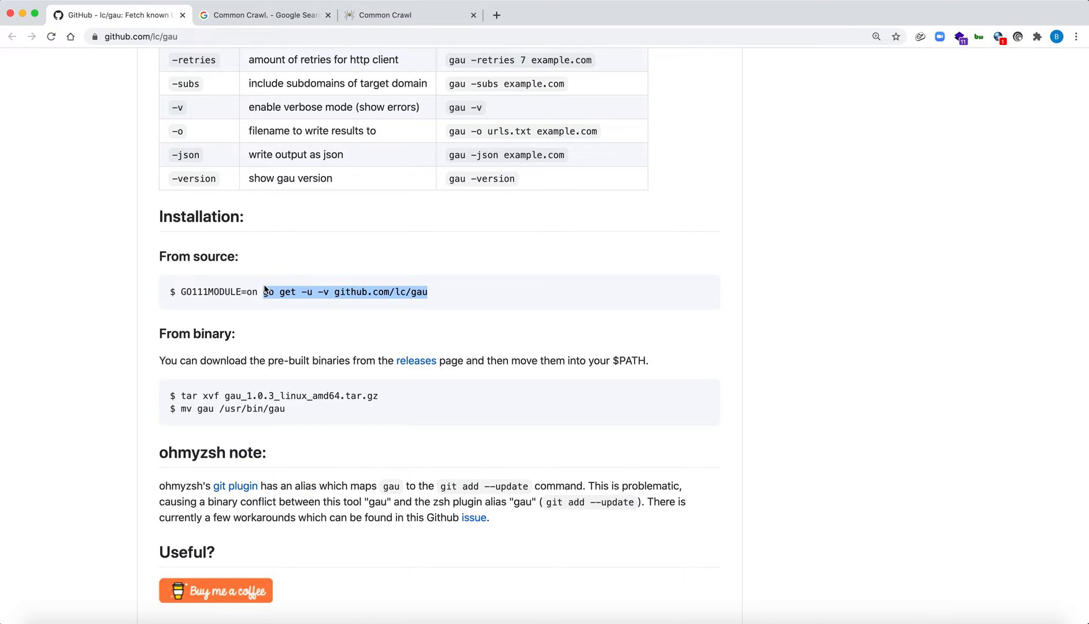
# Run the pasted go get command in Terminal to install gau.
pyautogui.click(756, 618)
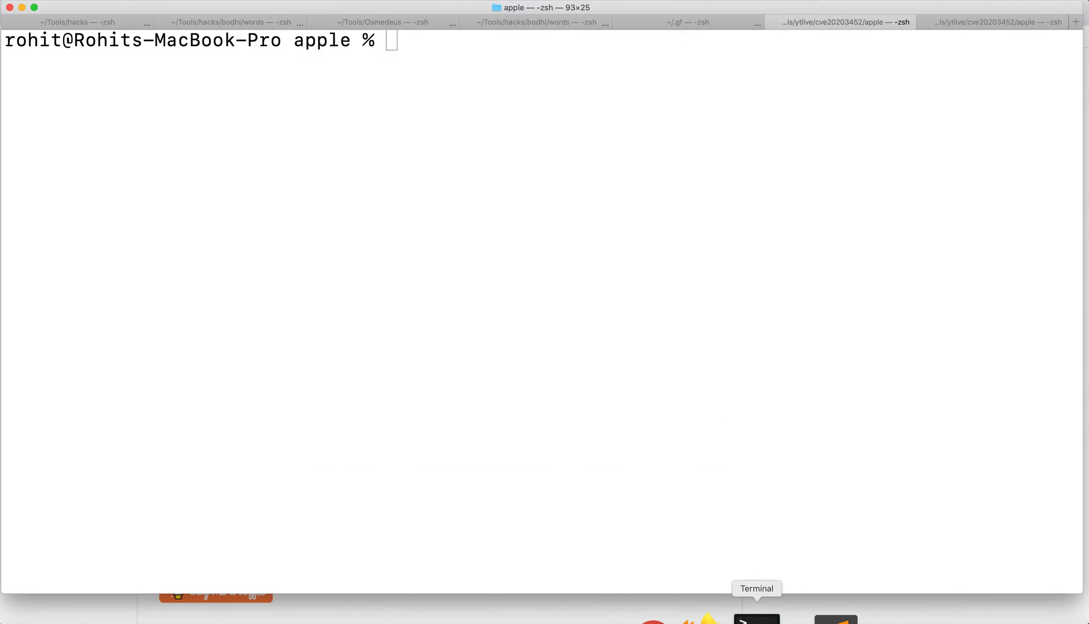
pyautogui.press('super+v')
pyautogui.press('Return')
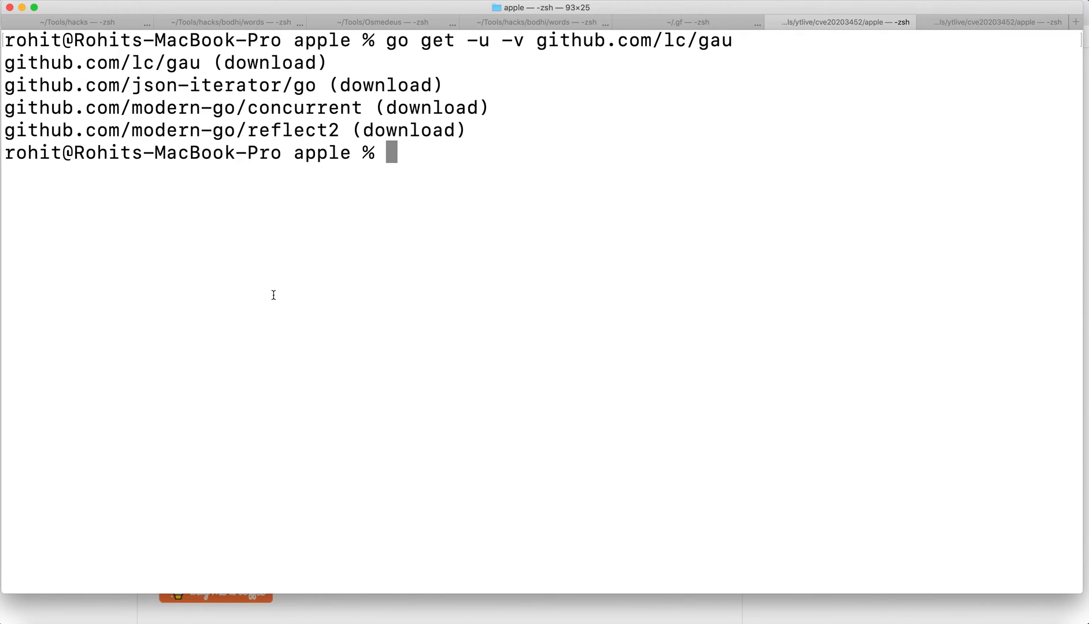
pyautogui.write('gau')
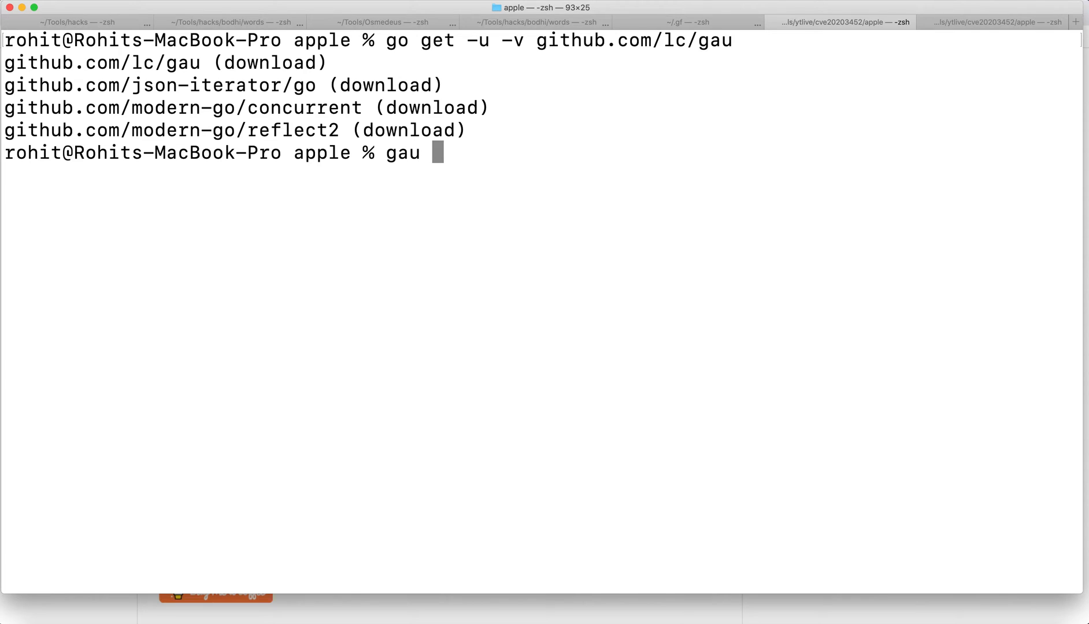
# Copy the -h flag from the README and run gau -h to list its usage options.
pyautogui.press('super+Tab')
pyautogui.scroll(3, 383, 271)
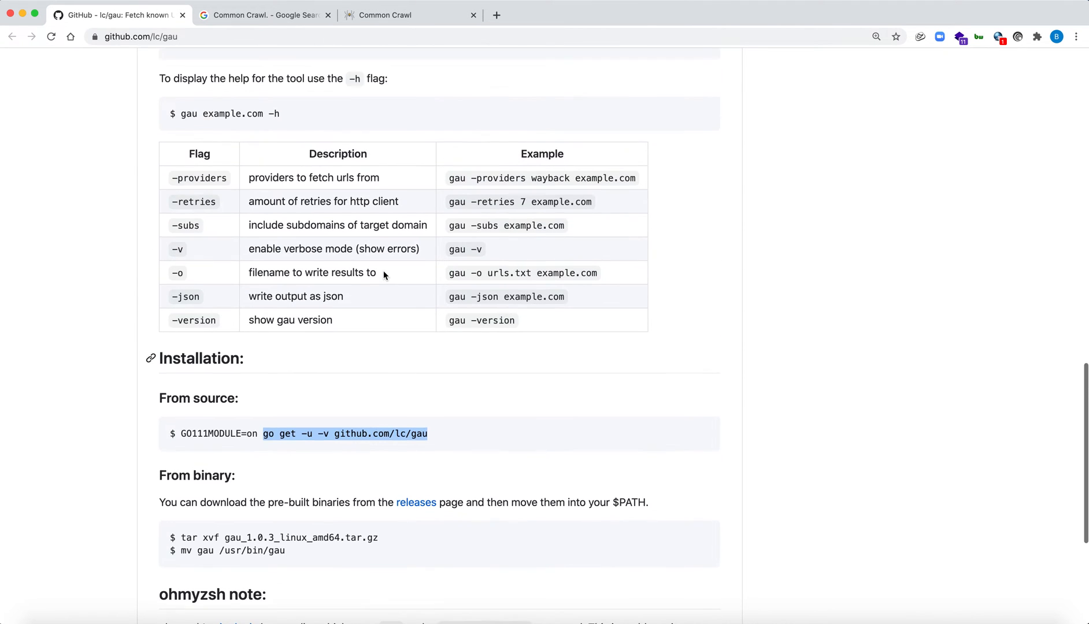
pyautogui.scroll(-1, 383, 272)
pyautogui.doubleClick(275, 113)
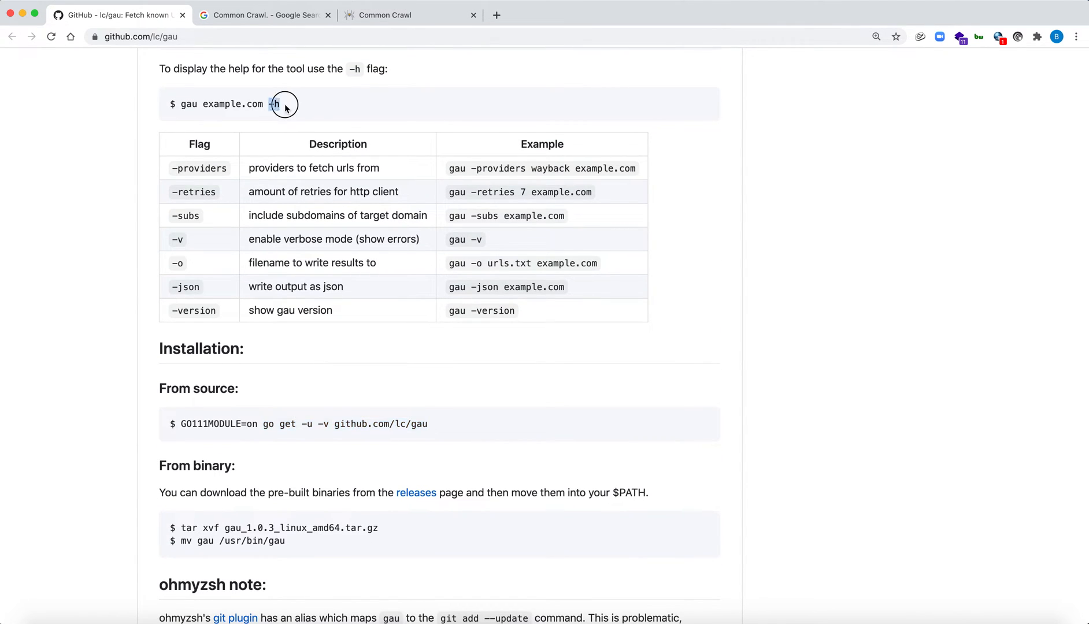
pyautogui.press('super+c')
pyautogui.press('super+Tab')
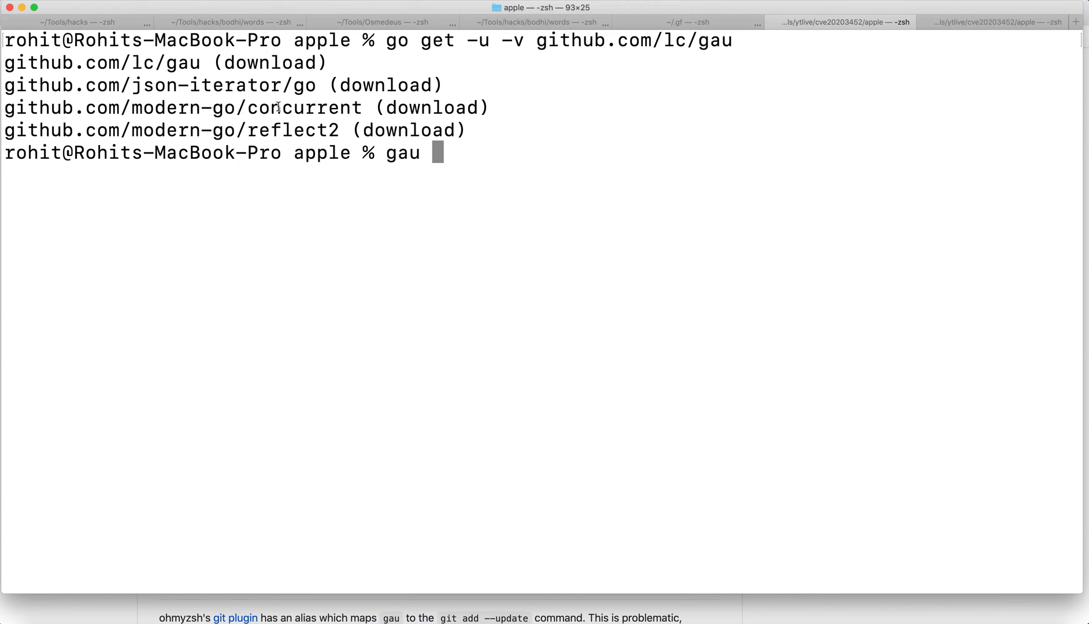
pyautogui.write('-h')
pyautogui.press('Return')
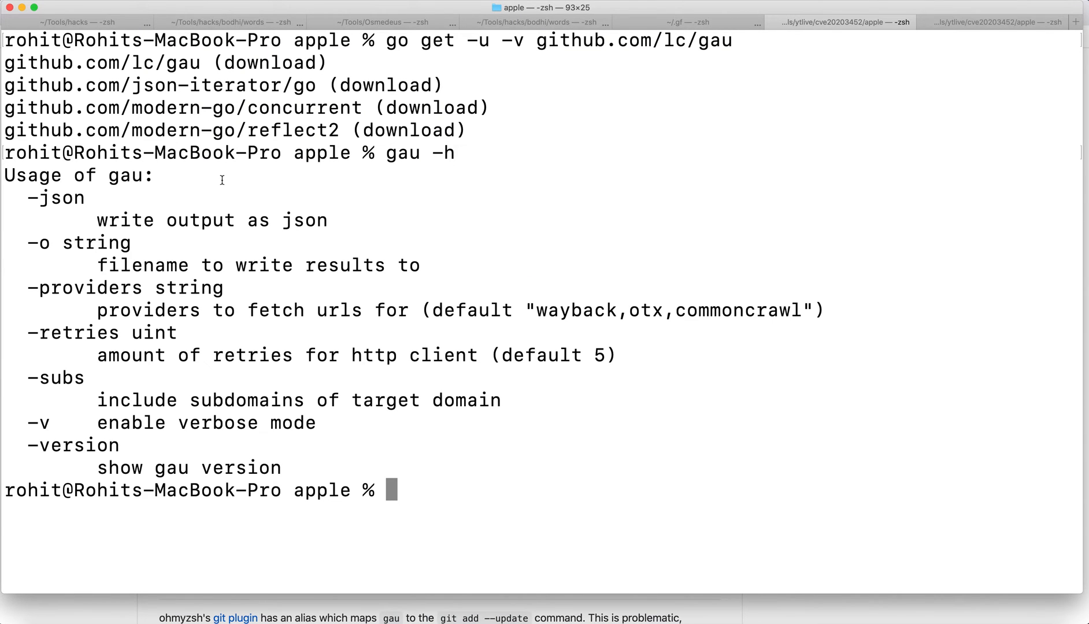
pyautogui.doubleClick(56, 198)
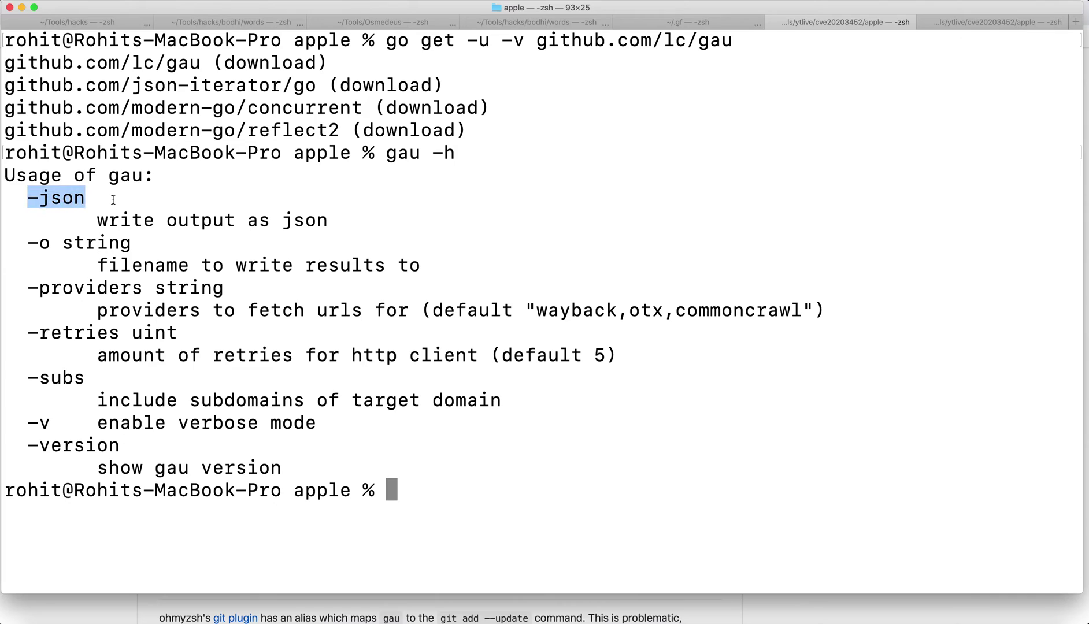
pyautogui.click(87, 242)
pyautogui.moveTo(97, 222); pyautogui.dragTo(313, 221)
pyautogui.tripleClick(313, 221)
pyautogui.click(126, 244)
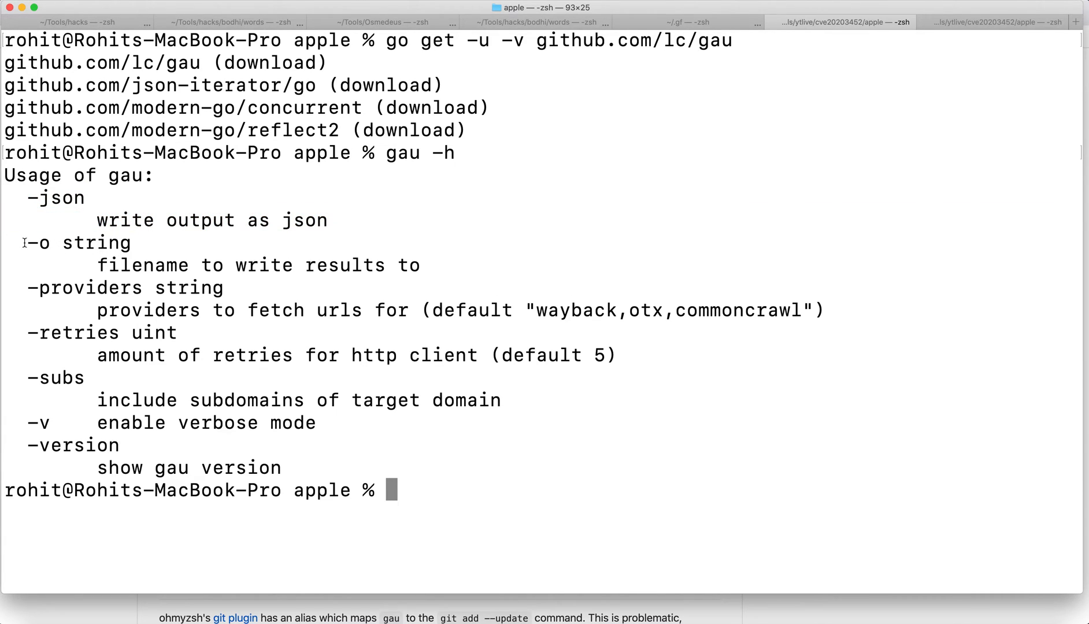
pyautogui.moveTo(25, 242); pyautogui.dragTo(57, 244)
pyautogui.click(75, 243)
pyautogui.doubleClick(44, 246)
pyautogui.click(100, 265)
pyautogui.moveTo(100, 264); pyautogui.dragTo(425, 262)
pyautogui.click(71, 283)
pyautogui.moveTo(27, 289); pyautogui.dragTo(231, 290)
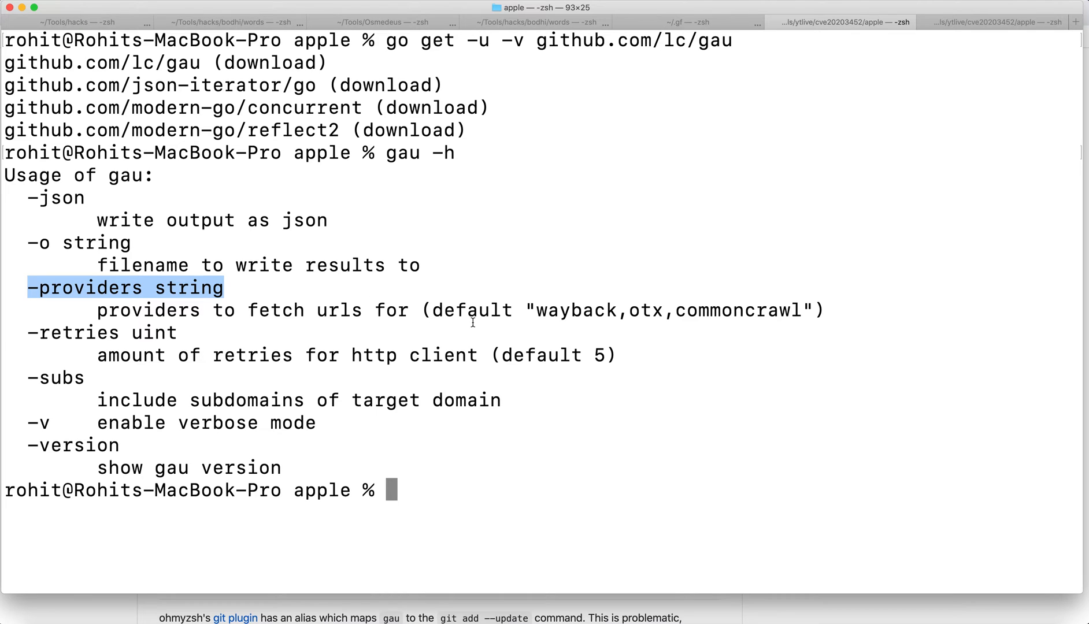
pyautogui.click(441, 323)
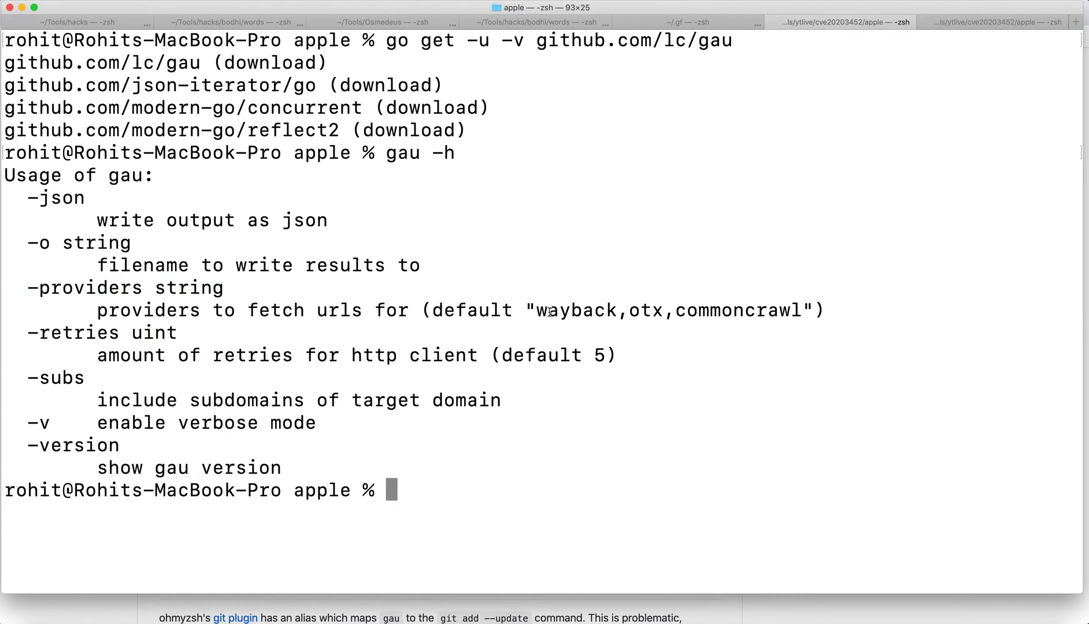
pyautogui.moveTo(534, 311); pyautogui.dragTo(798, 310)
pyautogui.click(244, 313)
pyautogui.moveTo(28, 289); pyautogui.dragTo(143, 290)
pyautogui.doubleClick(568, 310)
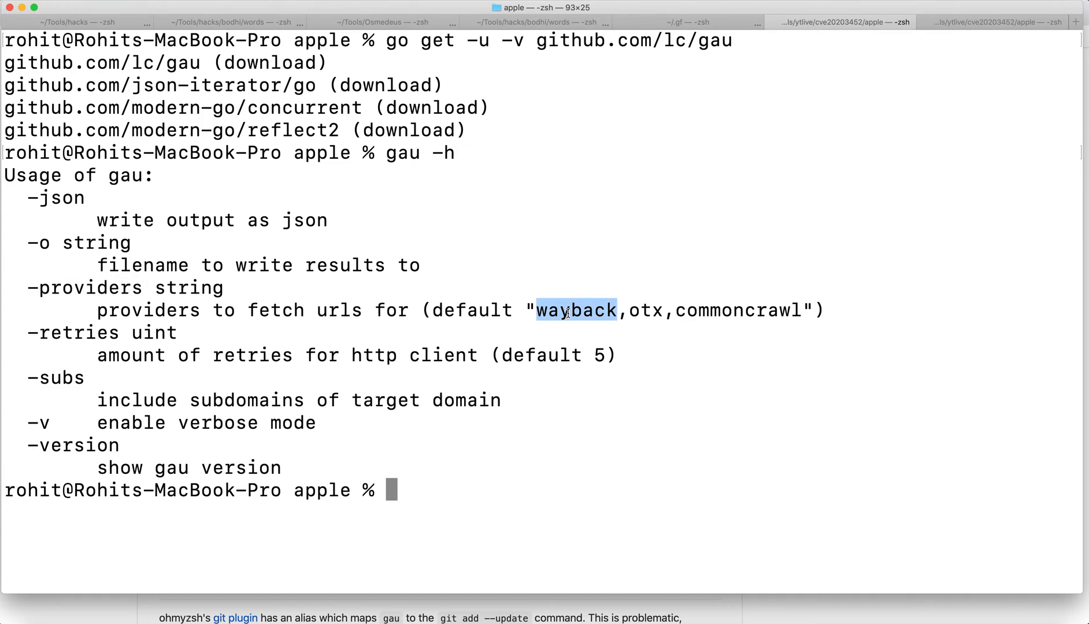
pyautogui.click(650, 316)
pyautogui.doubleClick(650, 317)
pyautogui.doubleClick(747, 313)
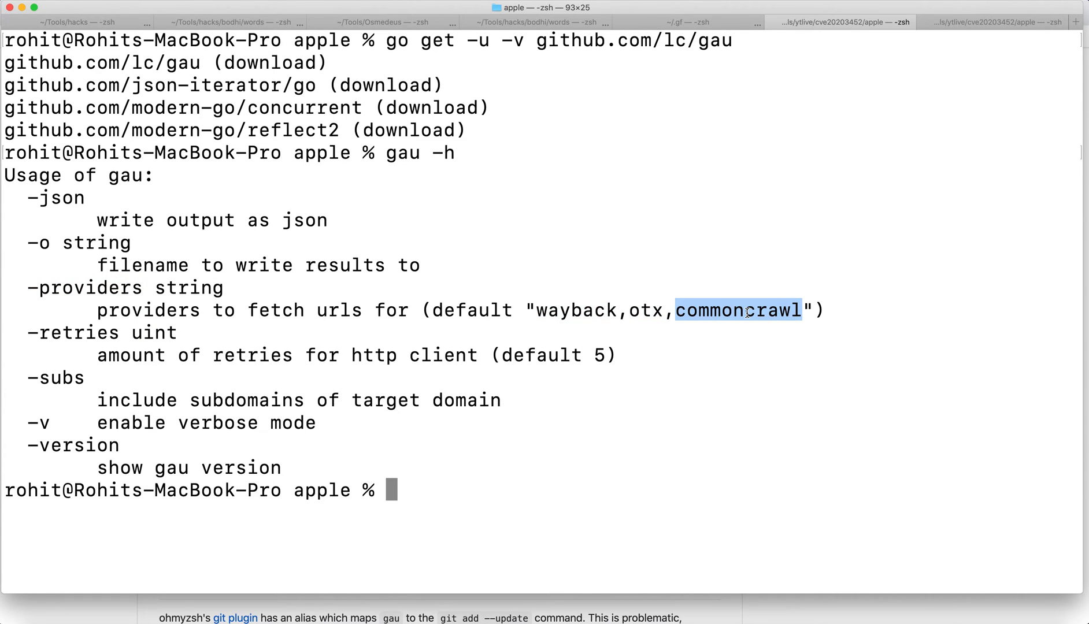
pyautogui.doubleClick(572, 306)
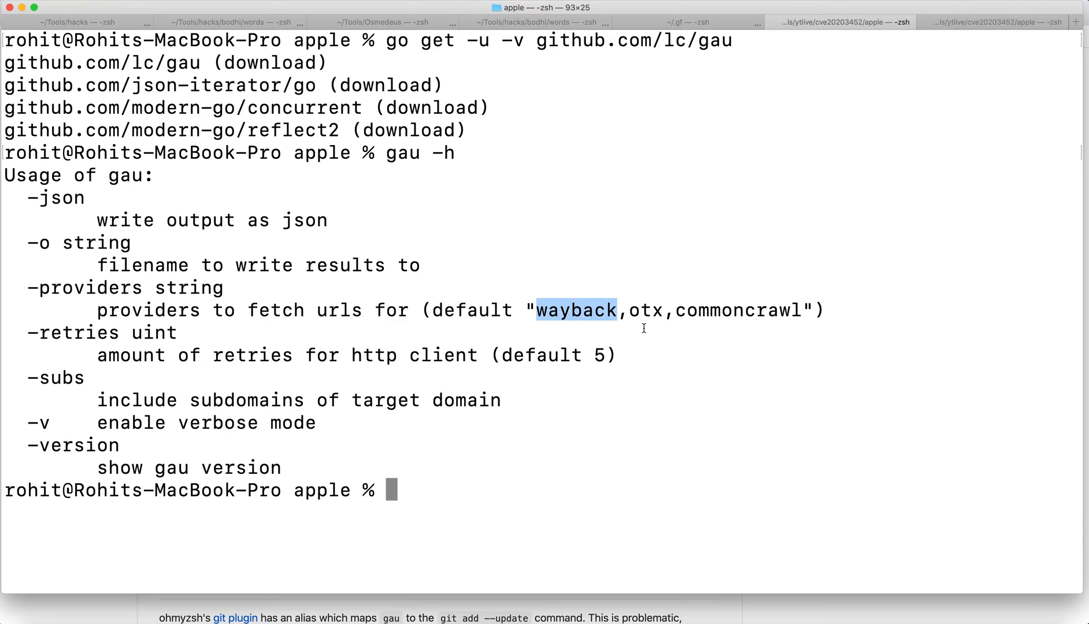
pyautogui.click(630, 311)
pyautogui.moveTo(629, 311); pyautogui.dragTo(803, 311)
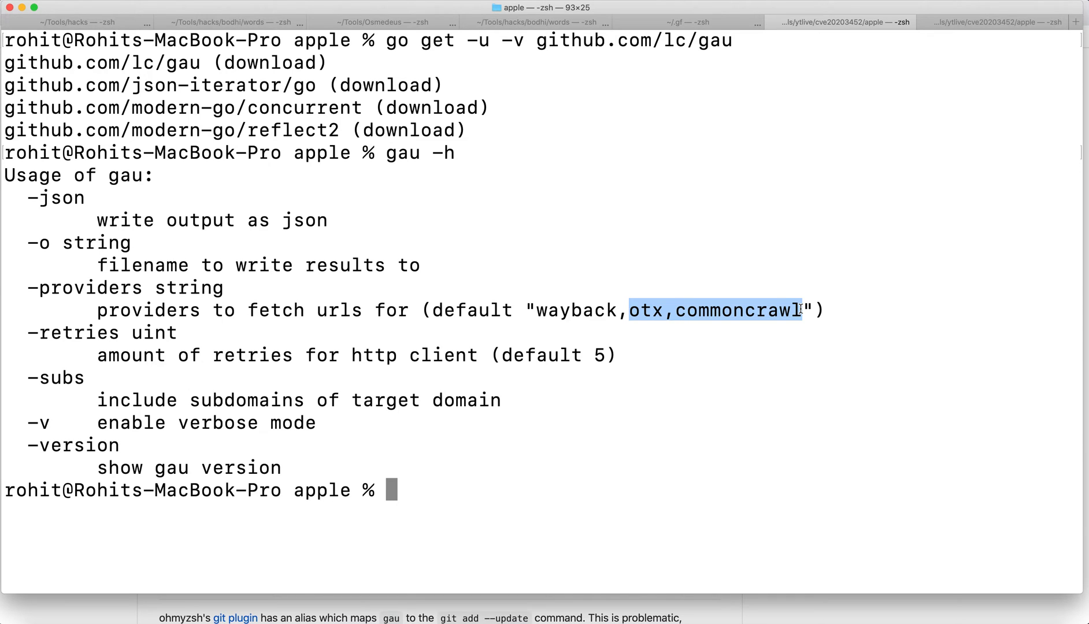
pyautogui.click(771, 313)
pyautogui.moveTo(631, 312); pyautogui.dragTo(825, 312)
pyautogui.click(532, 312)
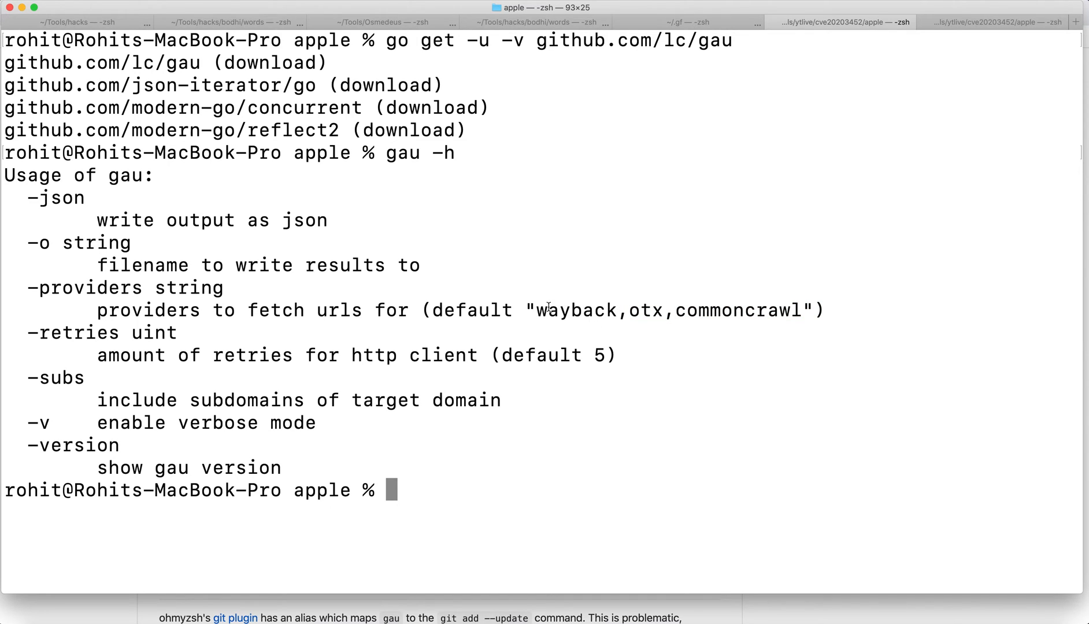
pyautogui.moveTo(536, 310); pyautogui.dragTo(809, 308)
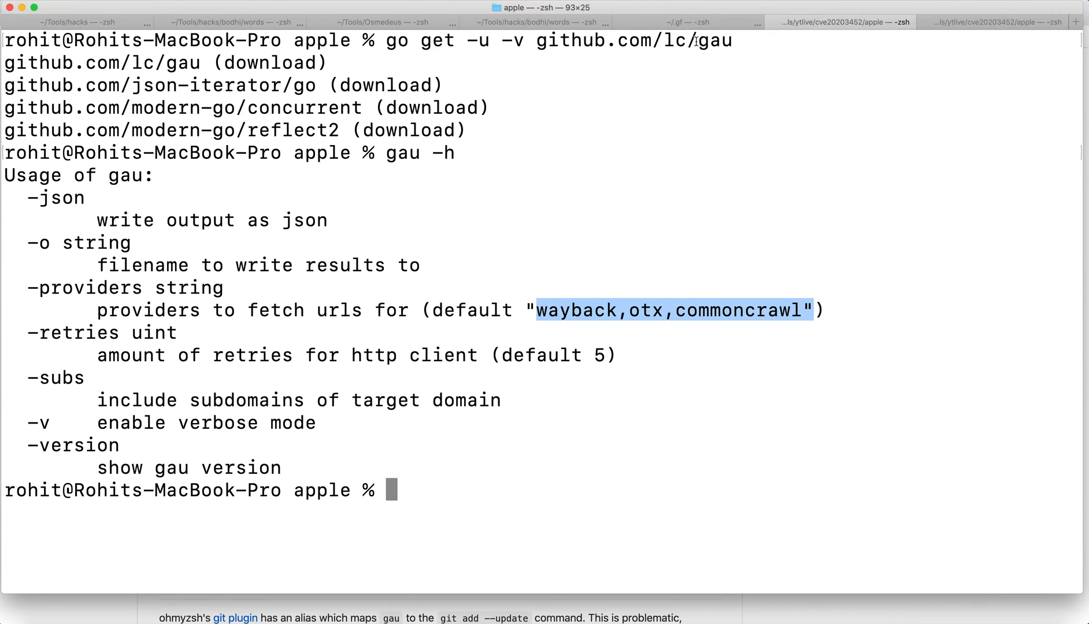
pyautogui.doubleClick(715, 40)
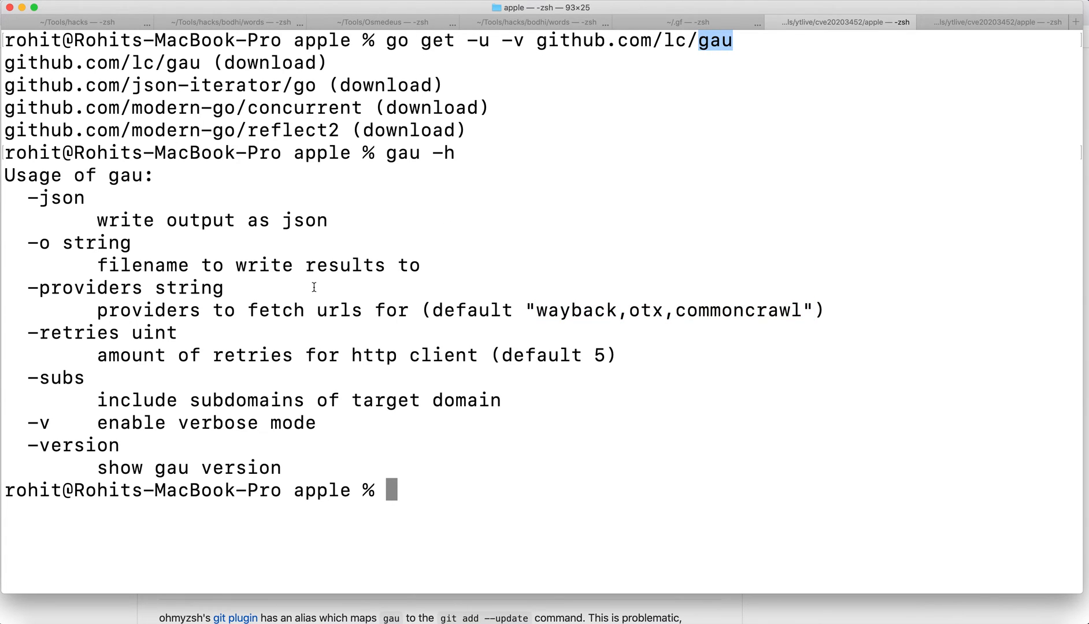
# Review the help output's retries (default 5), -subs, verbose and version options.
pyautogui.doubleClick(55, 333)
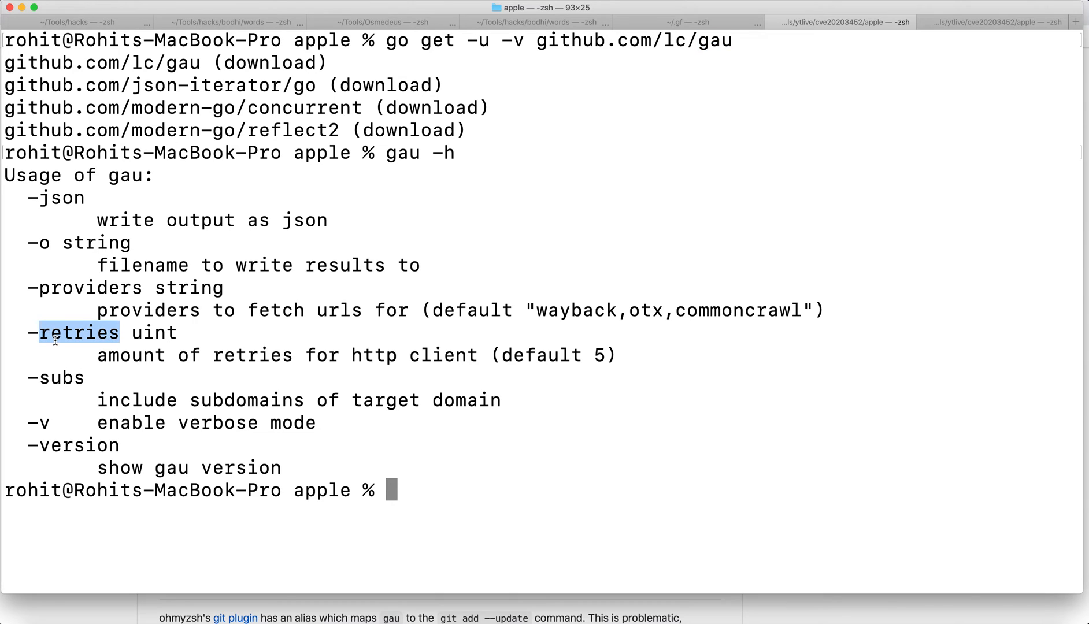
pyautogui.click(113, 358)
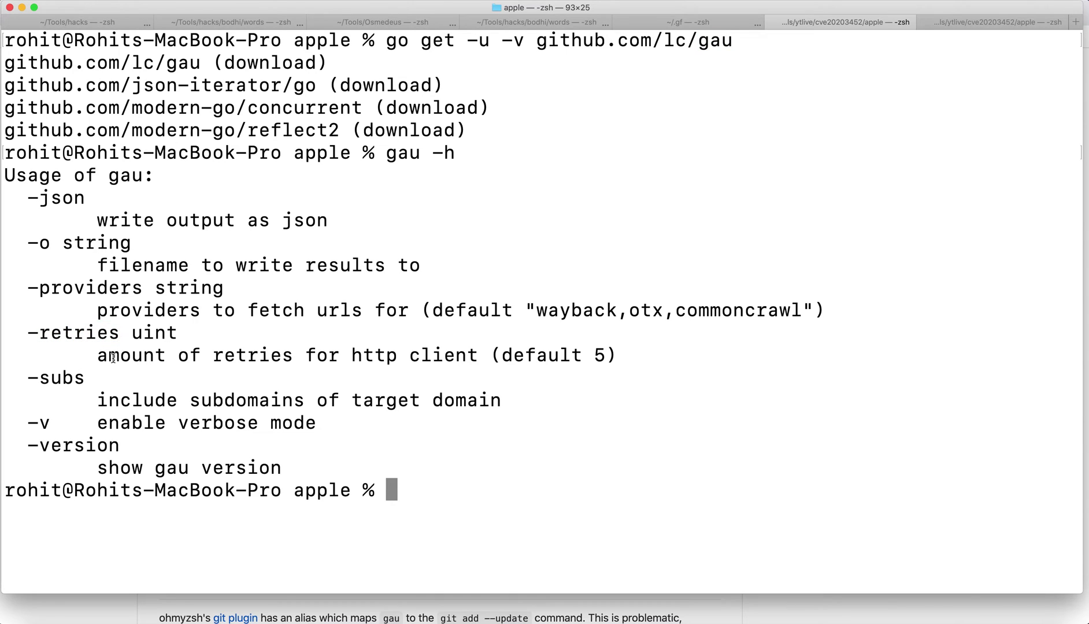
pyautogui.doubleClick(598, 356)
pyautogui.click(323, 392)
pyautogui.click(29, 380)
pyautogui.moveTo(29, 379); pyautogui.dragTo(116, 379)
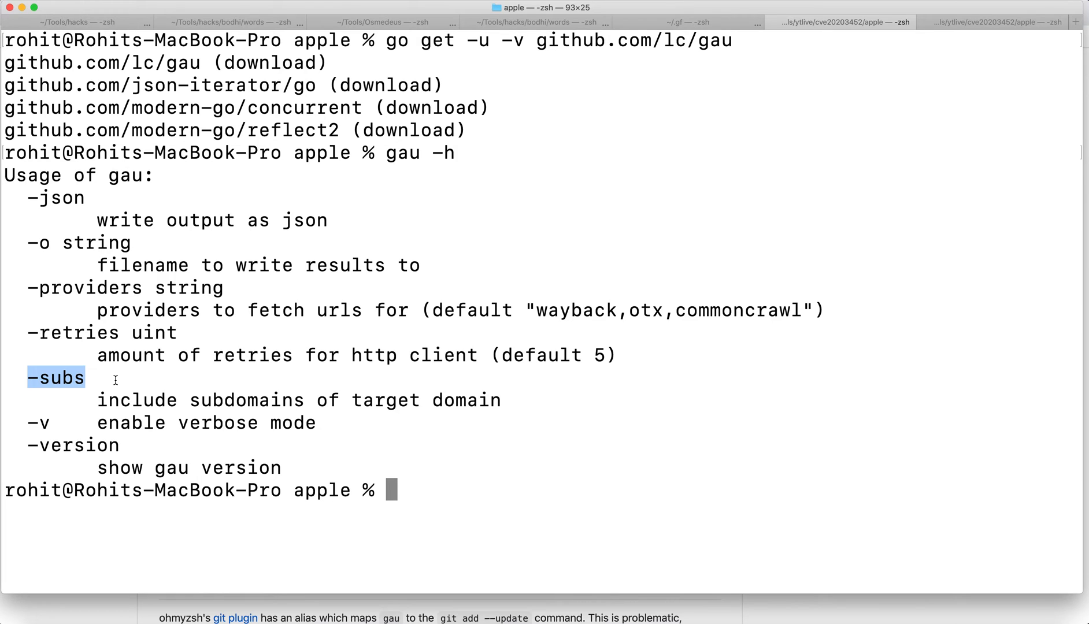
pyautogui.moveTo(30, 423); pyautogui.dragTo(256, 423)
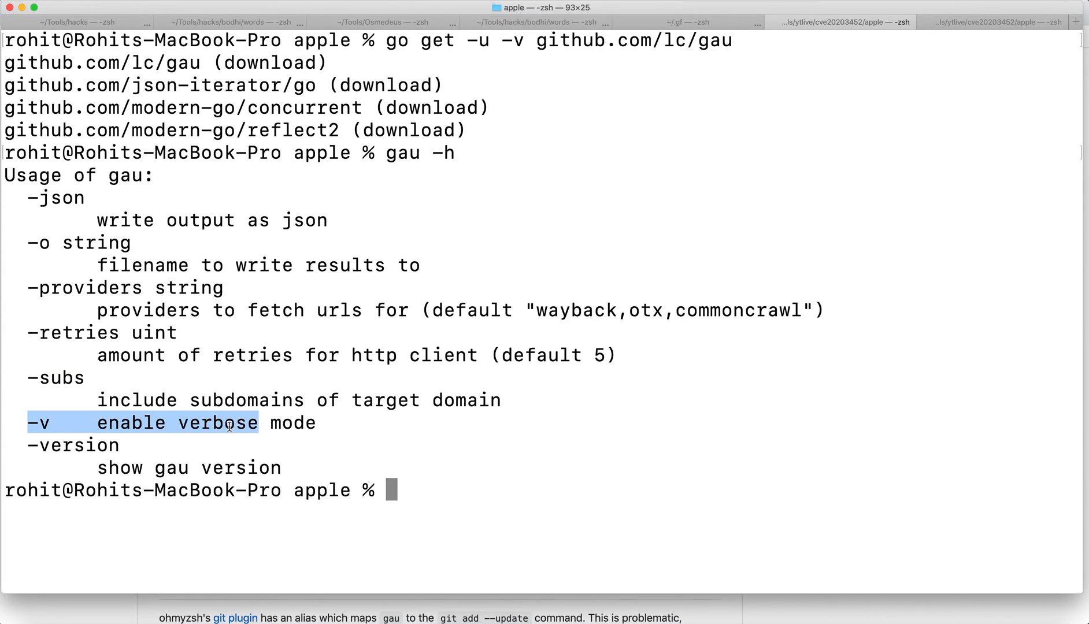
pyautogui.doubleClick(228, 425)
pyautogui.moveTo(15, 445)
pyautogui.mouseDown()
pyautogui.moveTo(135, 445)
pyautogui.moveTo(294, 471)
pyautogui.mouseUp()
pyautogui.click(139, 444)
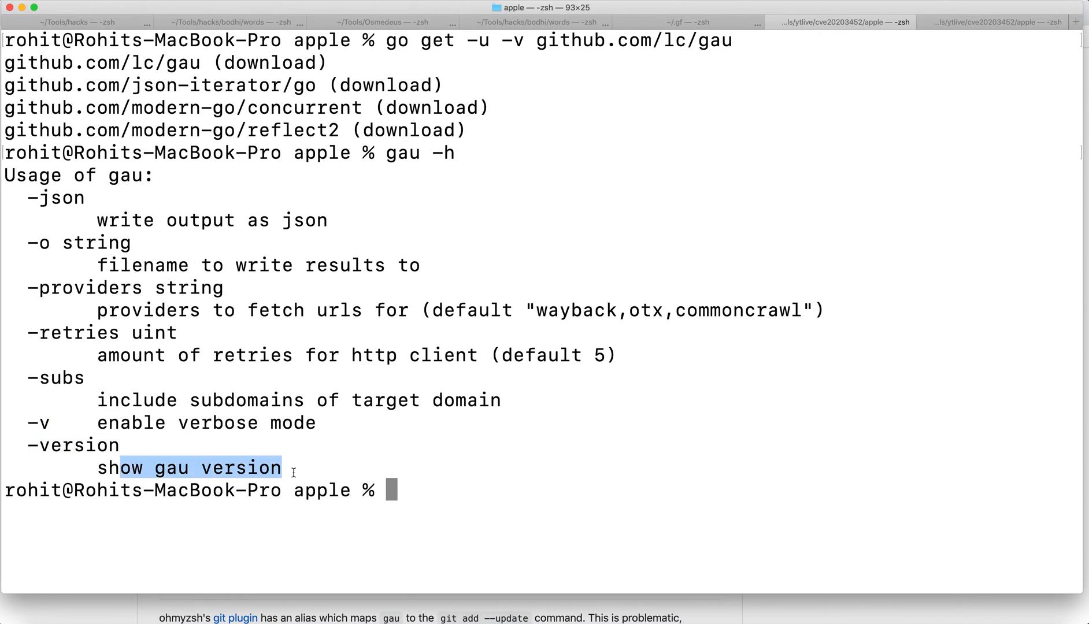
pyautogui.write('gau -h')
# Run gau -version, highlight the reported 1.0.3, and switch to the gau GitHub page.
pyautogui.press('BackSpace')
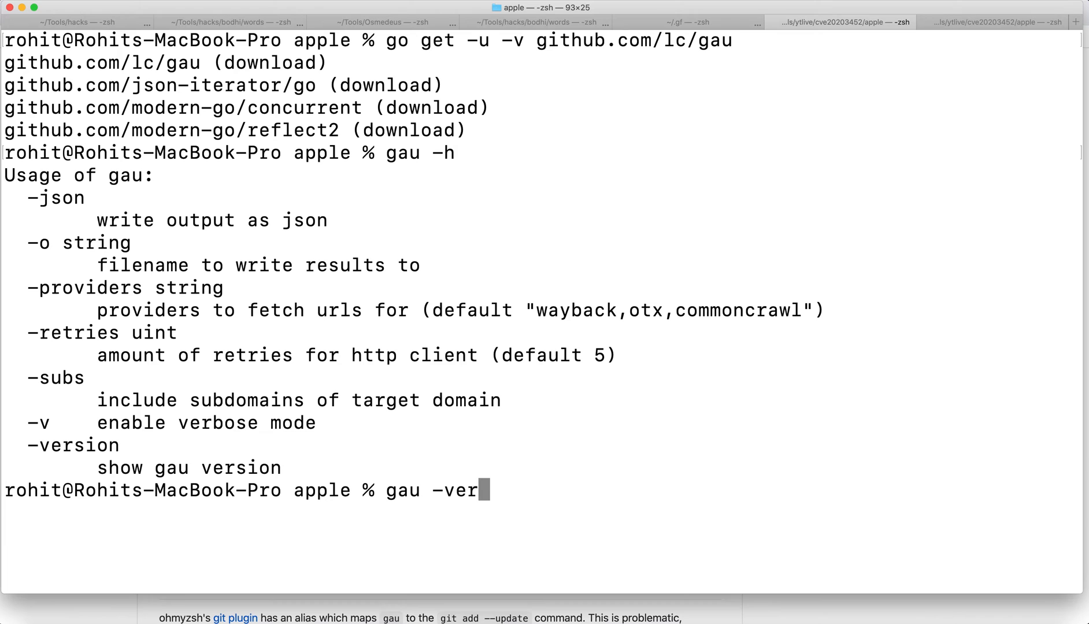
pyautogui.write('version')
pyautogui.press('Return')
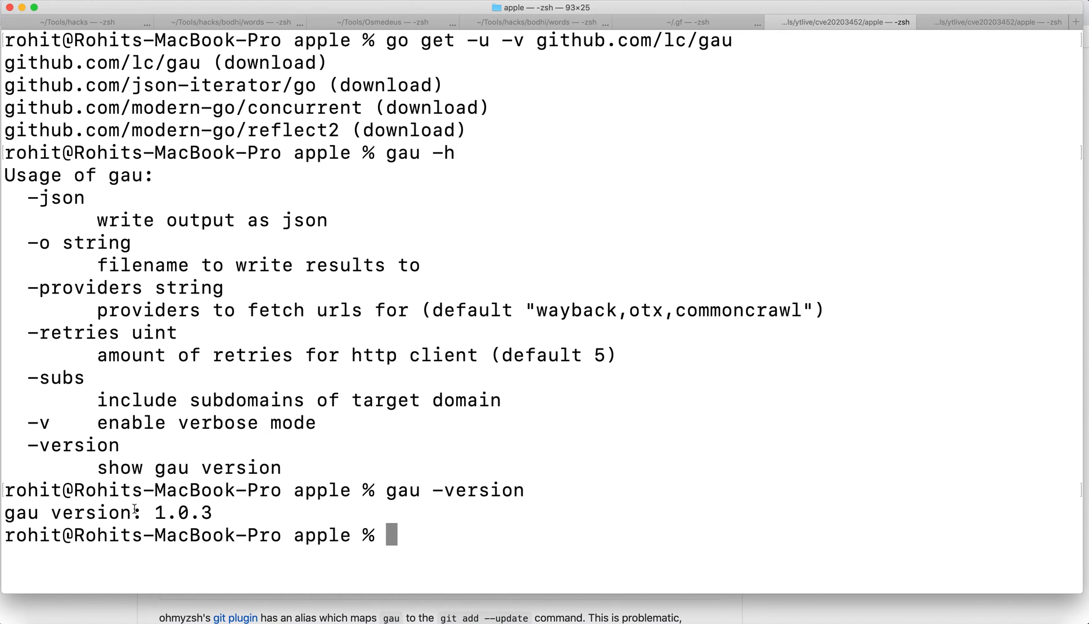
pyautogui.moveTo(147, 513); pyautogui.dragTo(1076, 513)
pyautogui.press('super+Tab')
pyautogui.scroll(5, 800, 425)
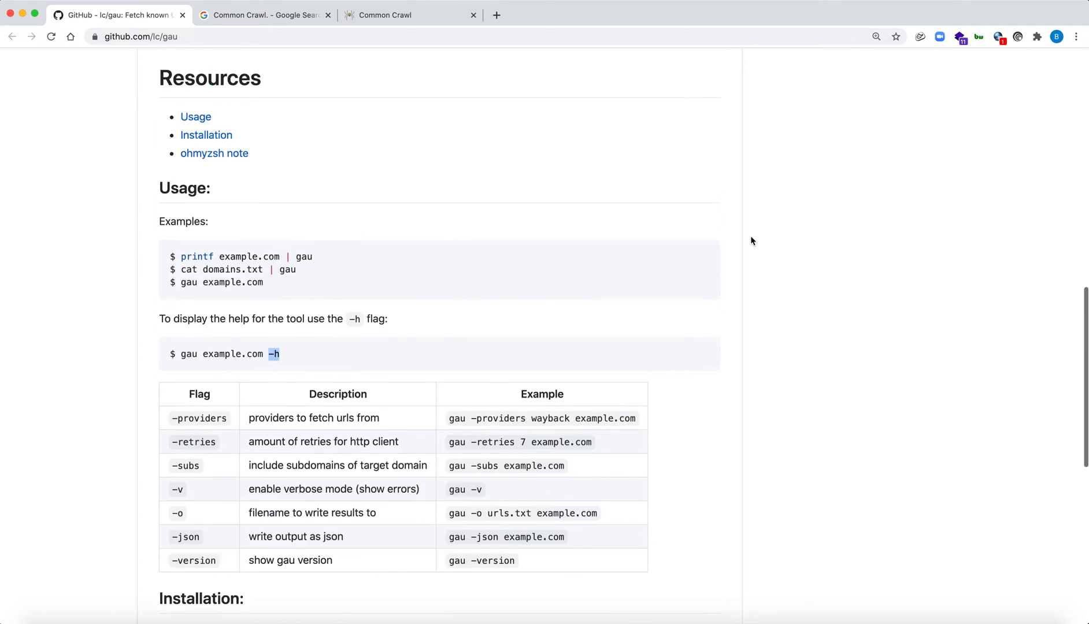
pyautogui.scroll(5, 757, 247)
pyautogui.scroll(3, 753, 243)
pyautogui.scroll(2, 752, 241)
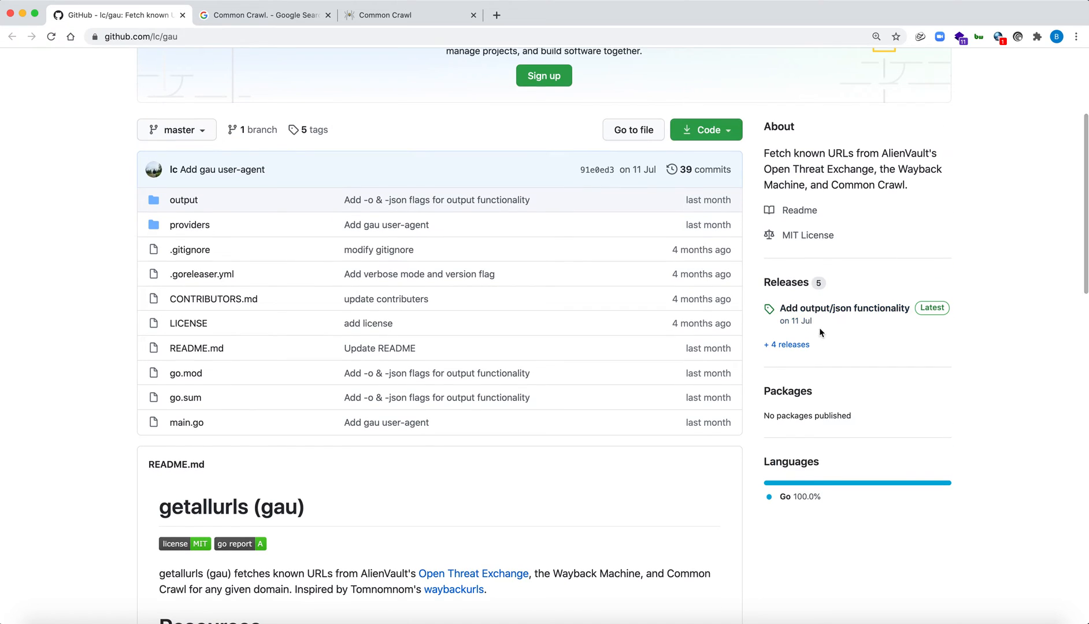
# Check the gau releases list for v1.0.3, go back to the repository, and return to Terminal.
pyautogui.click(788, 345)
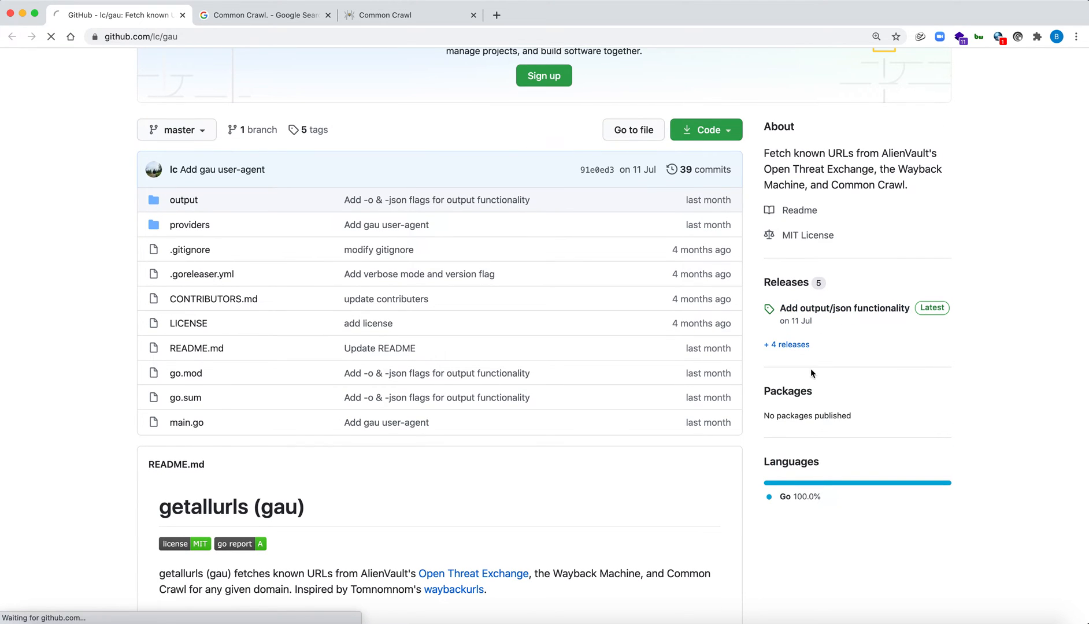
pyautogui.scroll(-4, 478, 428)
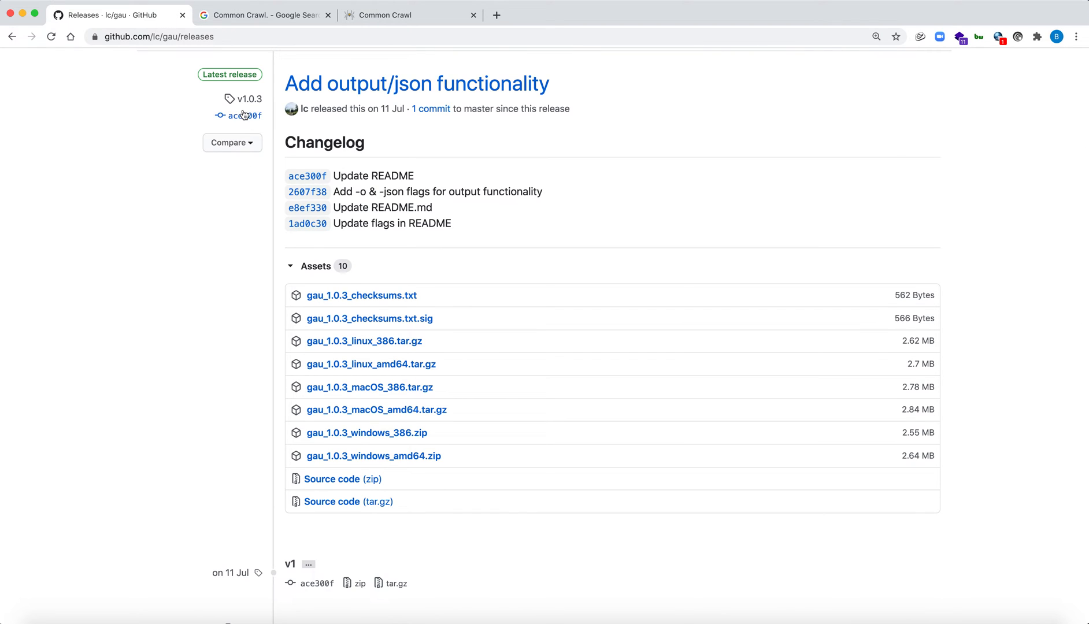
pyautogui.moveTo(263, 98); pyautogui.dragTo(234, 99)
pyautogui.scroll(2, 252, 102)
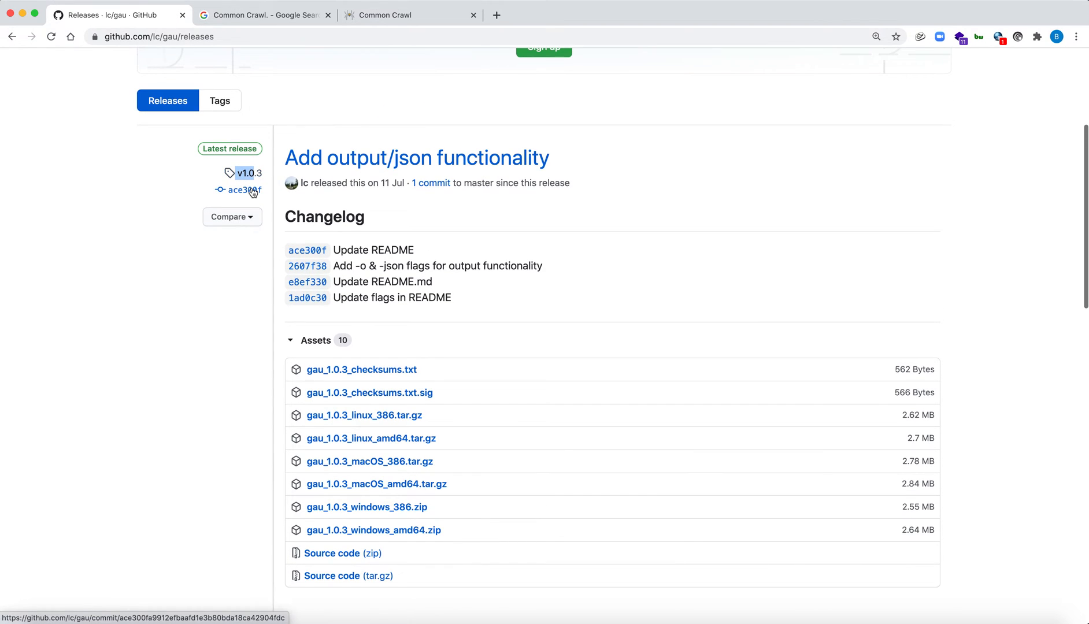
pyautogui.hotkey('alt', 'Left')
pyautogui.scroll(-2, 463, 323)
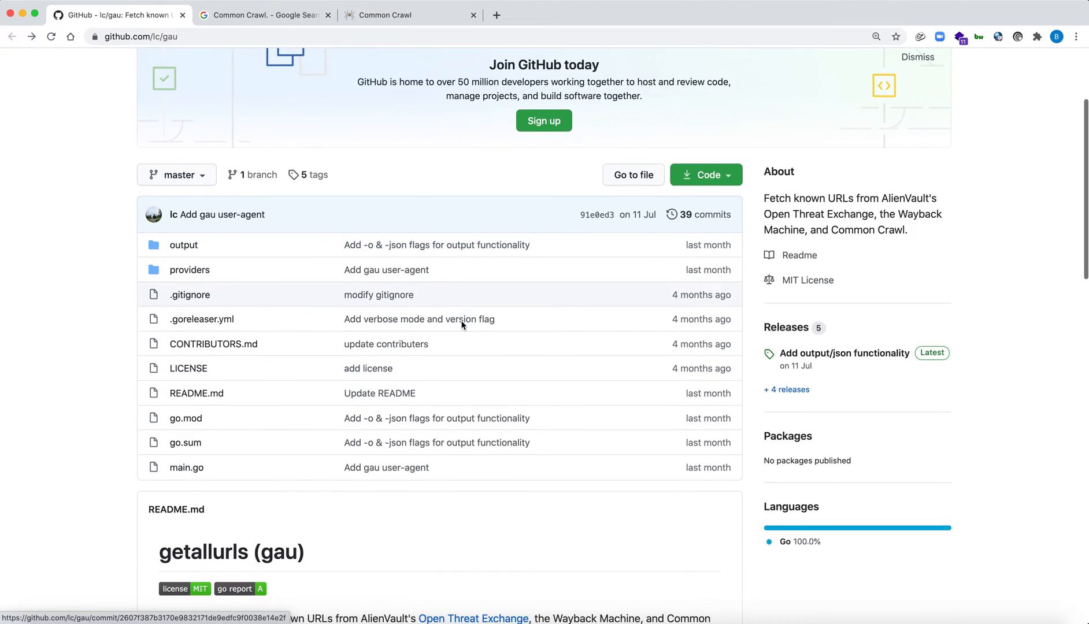
pyautogui.scroll(5, 462, 324)
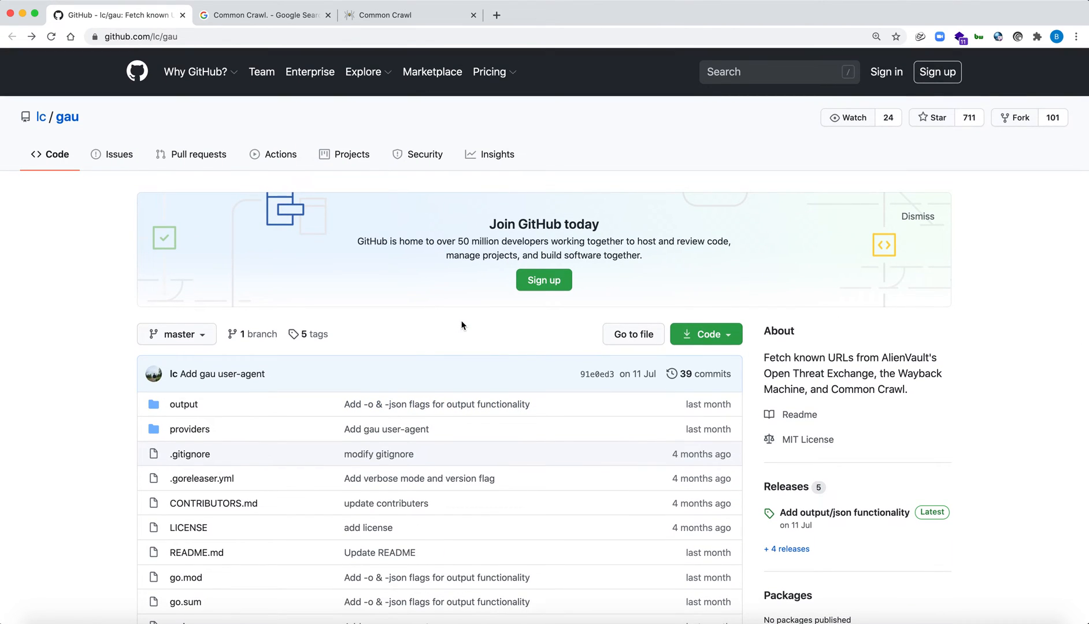
pyautogui.scroll(-3, 462, 324)
pyautogui.scroll(-8, 461, 323)
pyautogui.scroll(-4, 462, 323)
pyautogui.scroll(-2, 461, 323)
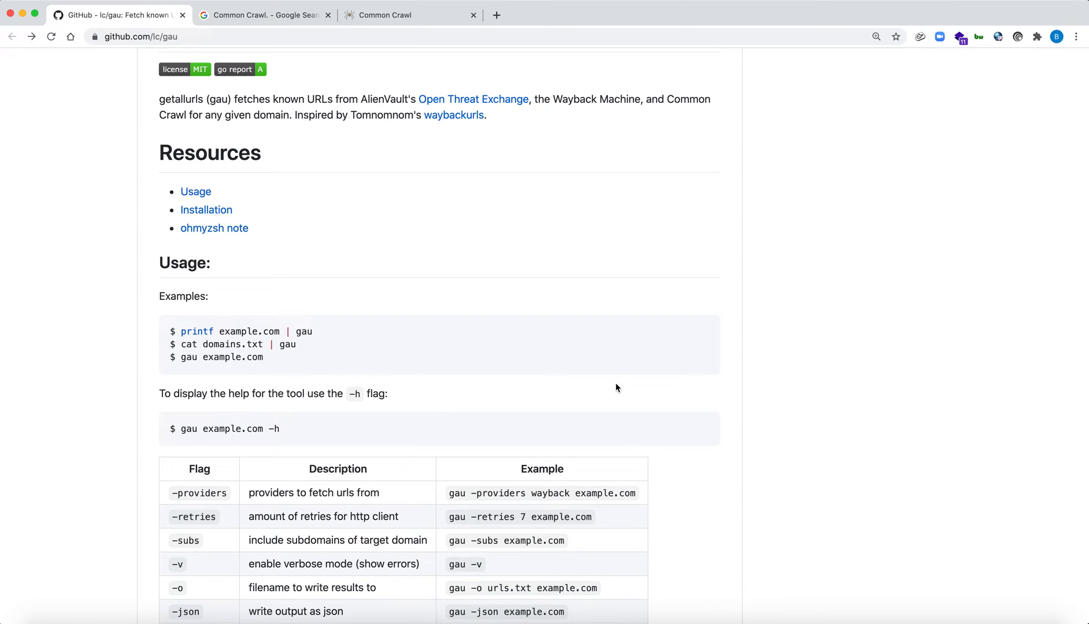
pyautogui.scroll(3, 614, 387)
pyautogui.scroll(1, 614, 358)
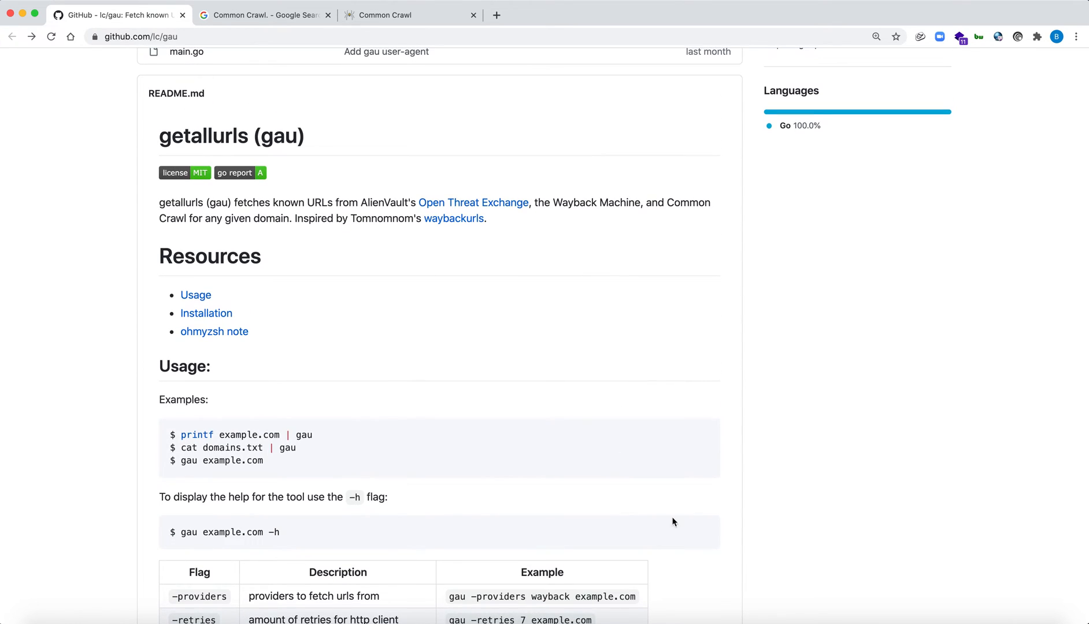
pyautogui.click(775, 610)
# Enter and run 'gau apple.com -subs -o applesubs.txt', fixing a stray underscore first.
pyautogui.click(595, 350)
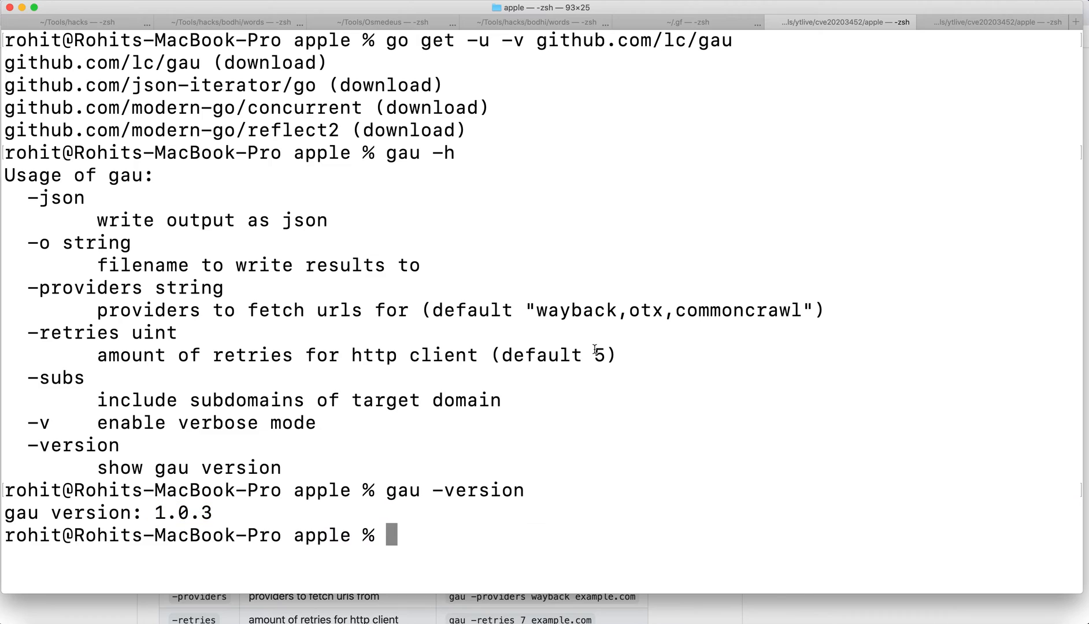
pyautogui.write('gau')
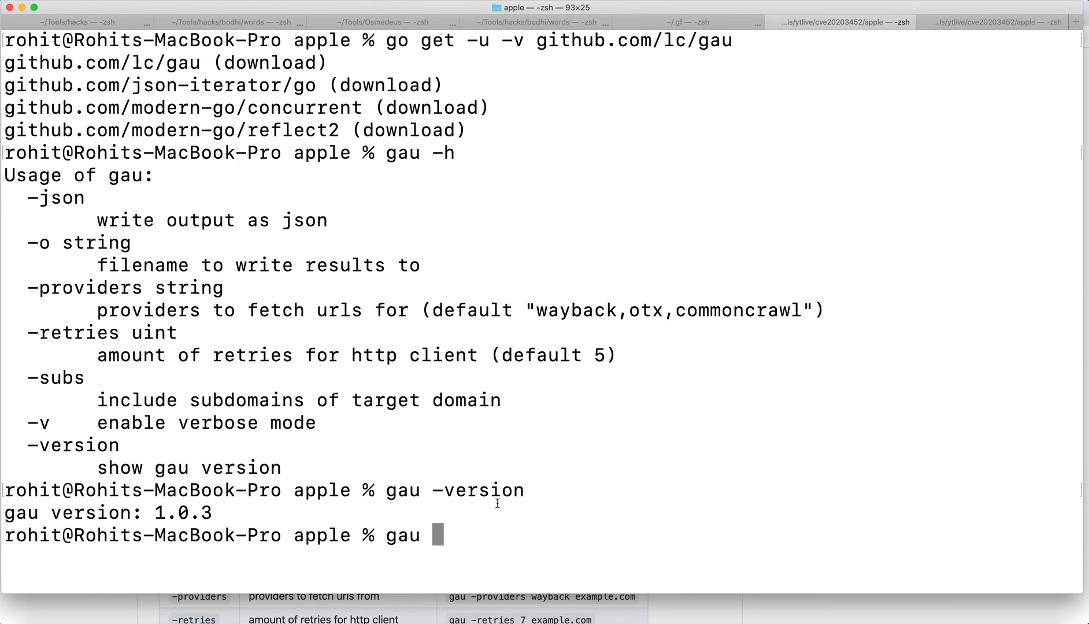
pyautogui.write(' apple.c')
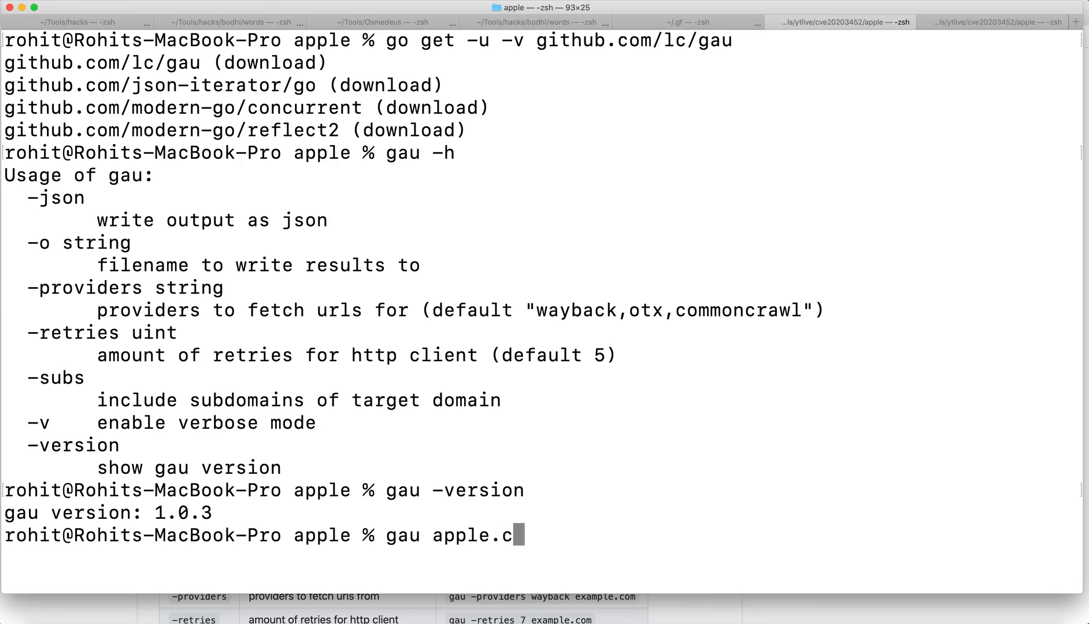
pyautogui.write('om ')
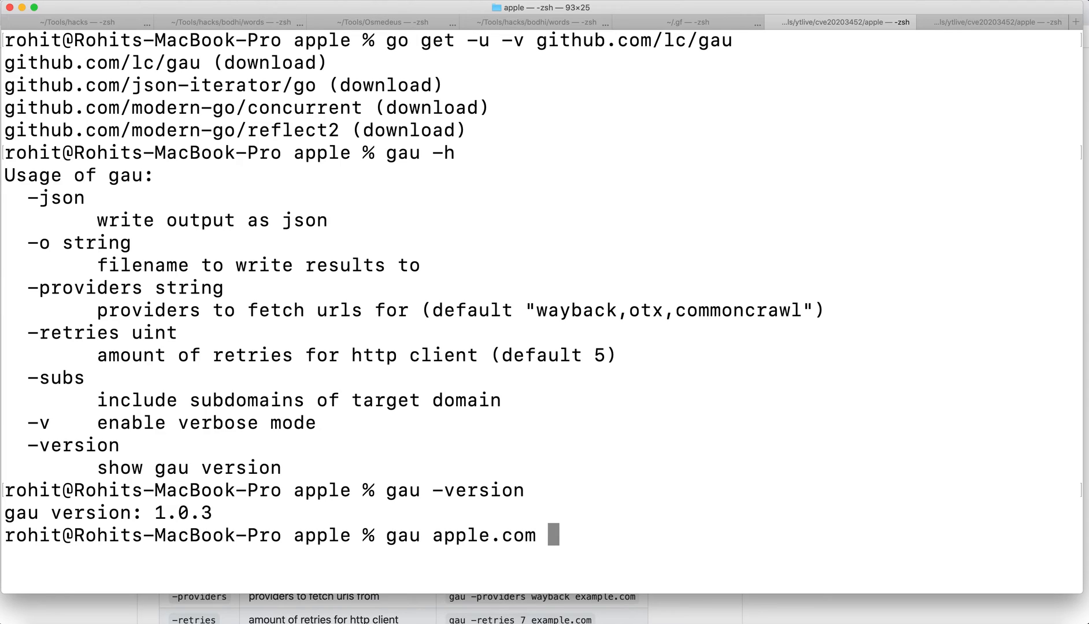
pyautogui.write('-subs')
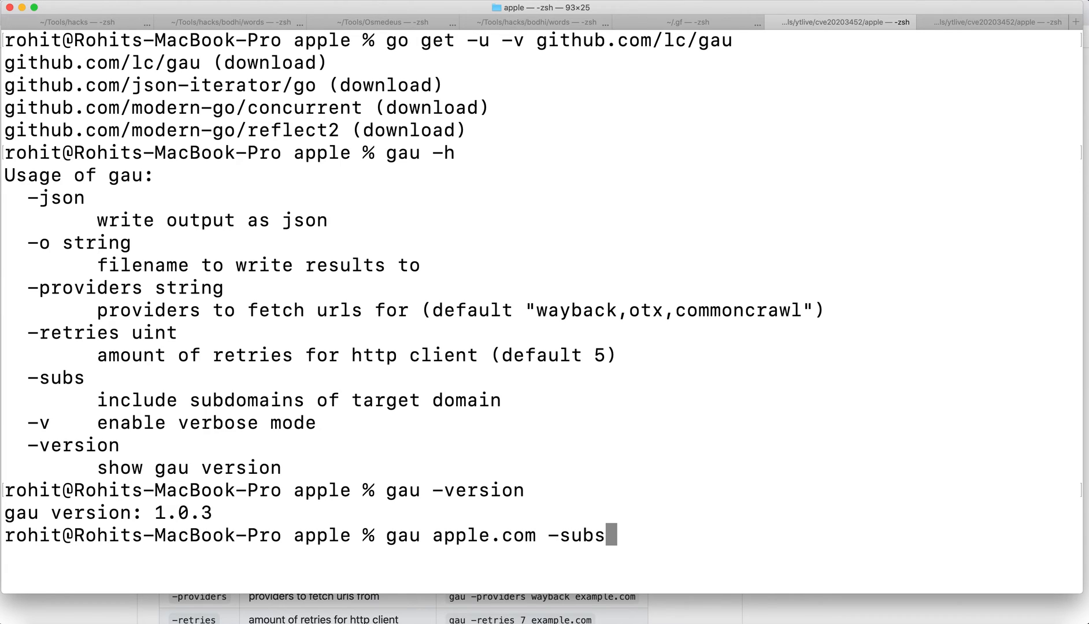
pyautogui.write(' _')
pyautogui.press('BackSpace')
pyautogui.write('-o su')
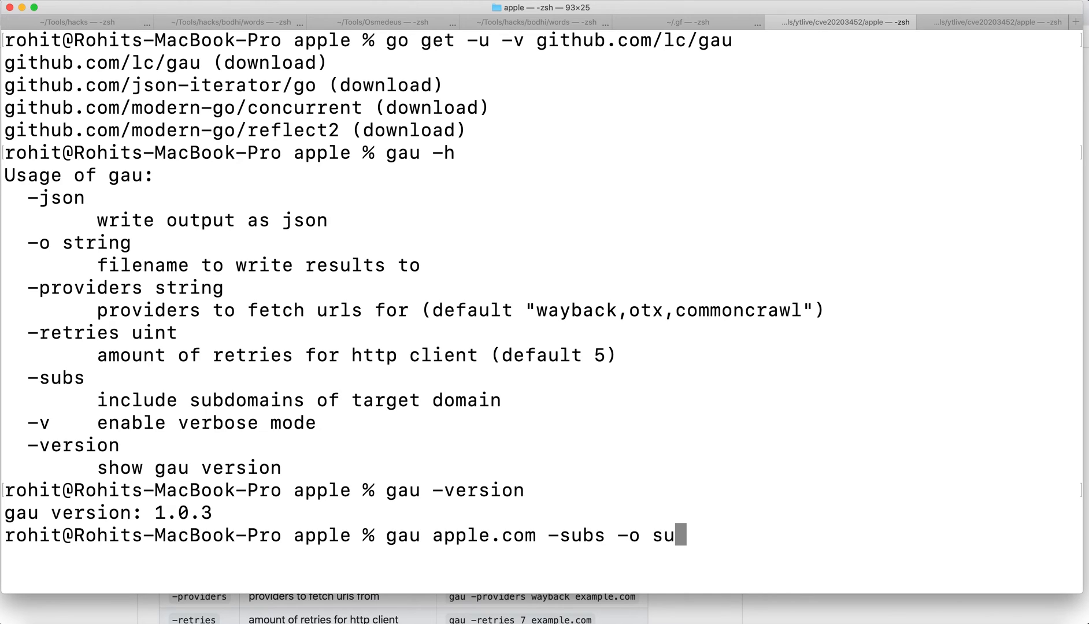
pyautogui.write('bs.txt')
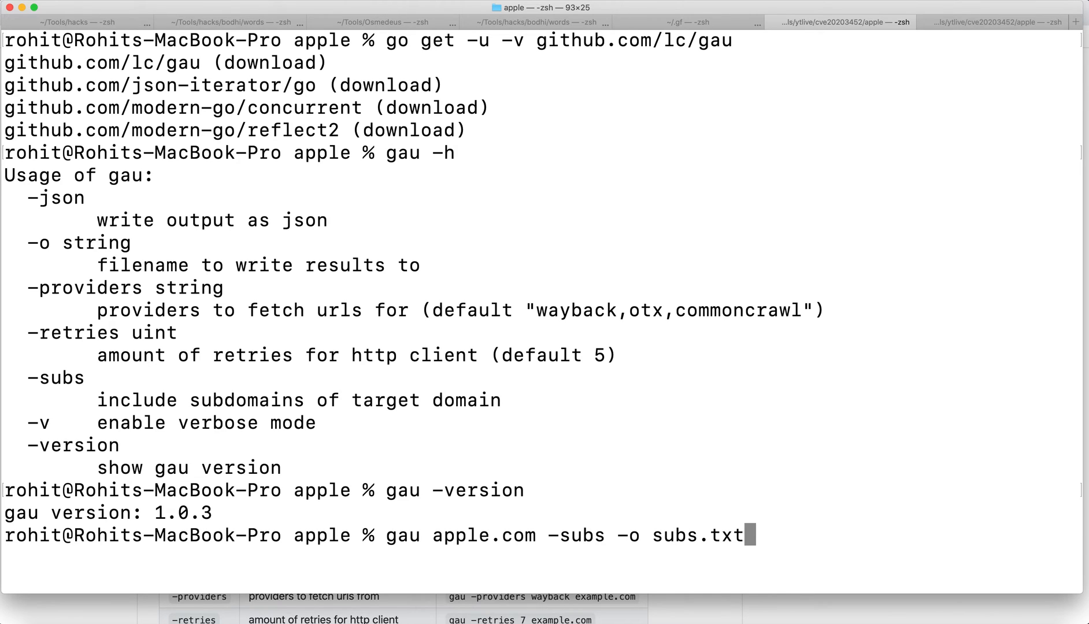
pyautogui.press('Left')
pyautogui.press('Left')
pyautogui.press('Left')
pyautogui.press('Left')
pyautogui.press('Left')
pyautogui.press('Left')
pyautogui.write('appl')
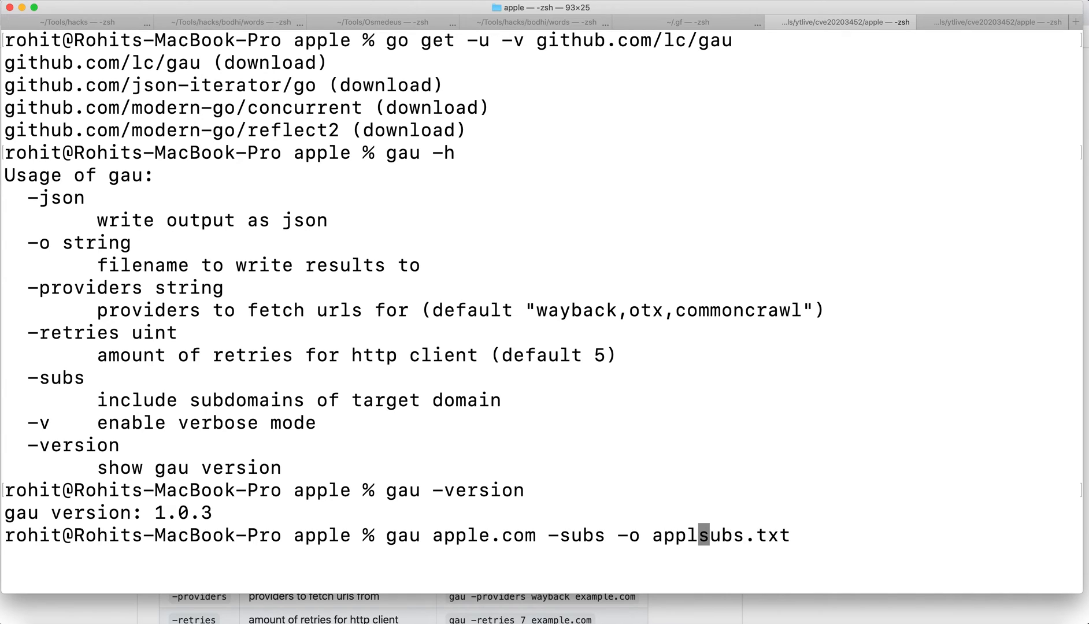
pyautogui.write('e')
pyautogui.press('Right')
pyautogui.press('Right')
pyautogui.press('Right')
pyautogui.press('Right')
pyautogui.press('Right')
pyautogui.press('Right')
pyautogui.press('Right')
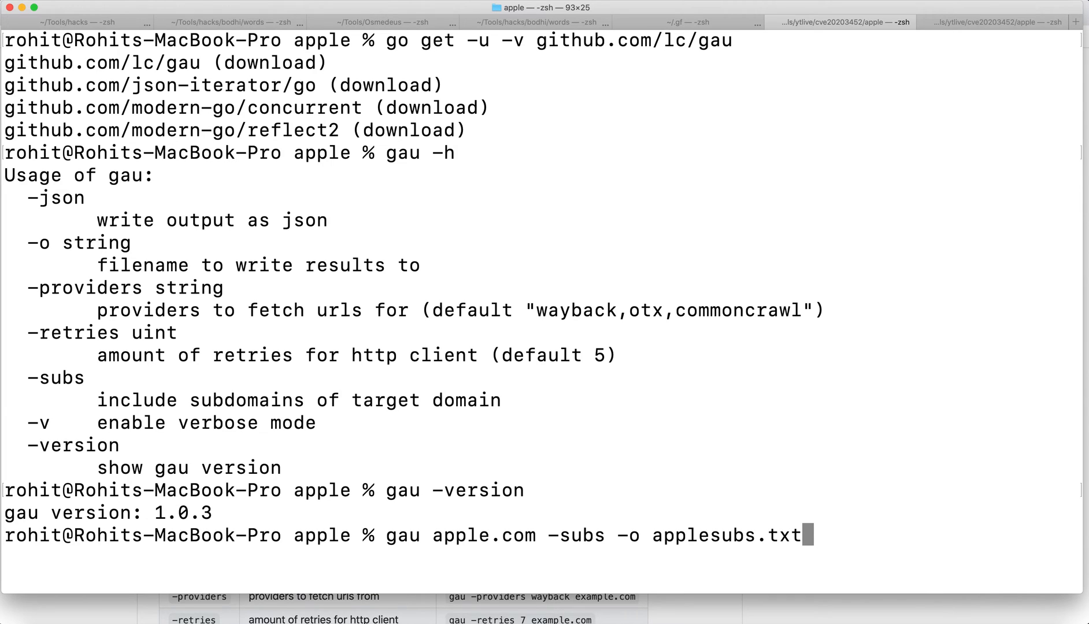
pyautogui.press('Return')
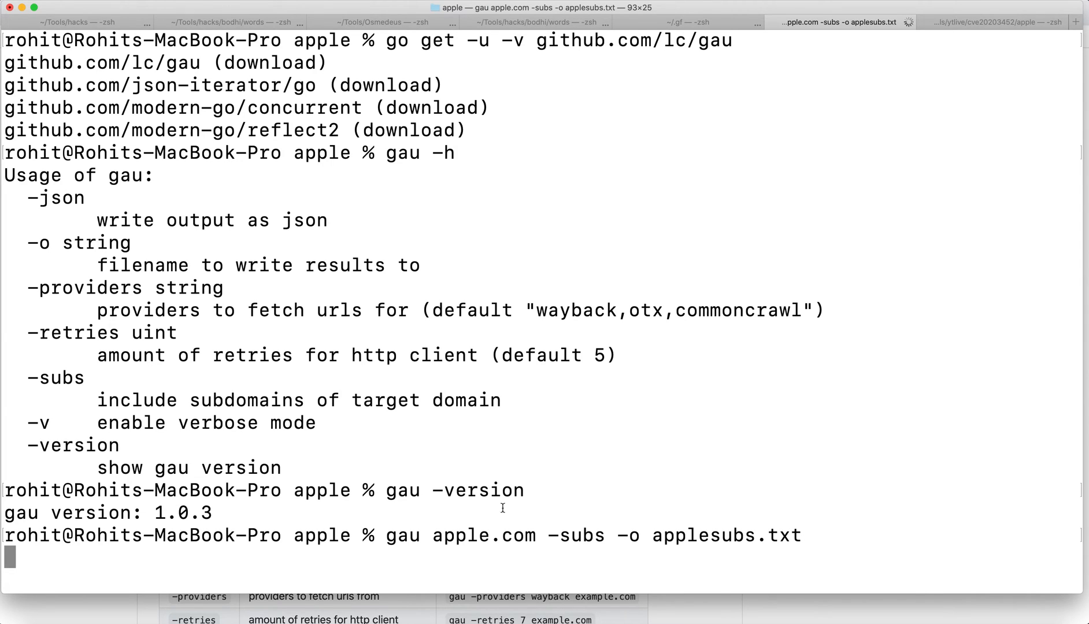
# Highlight the gau command and where its run was interrupted, then move to the session with the applewayback.txt count.
pyautogui.moveTo(388, 535); pyautogui.dragTo(759, 536)
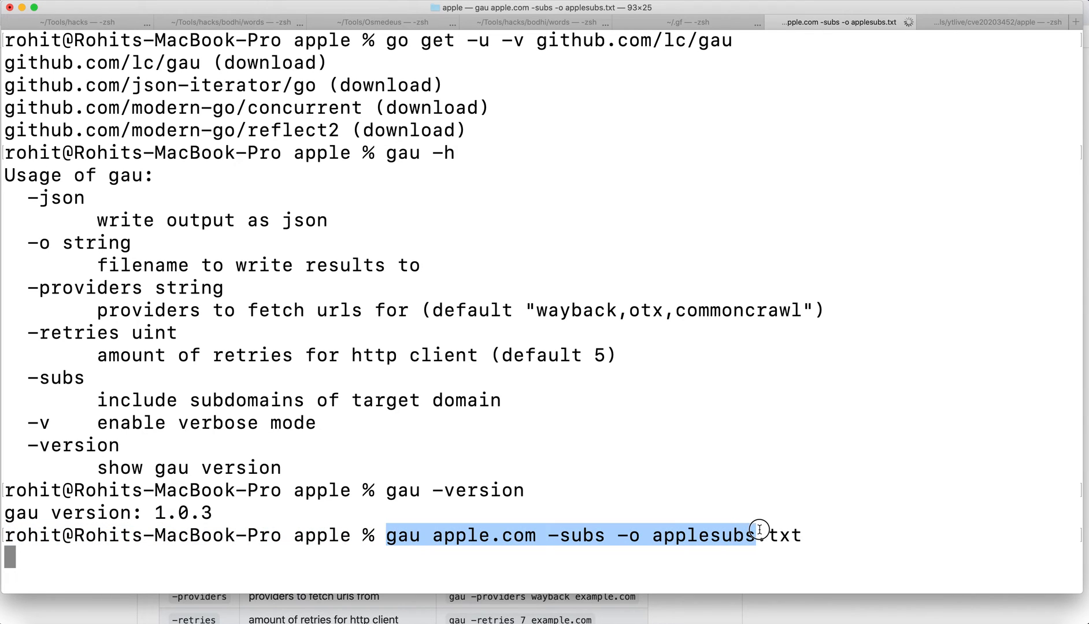
pyautogui.click(760, 532)
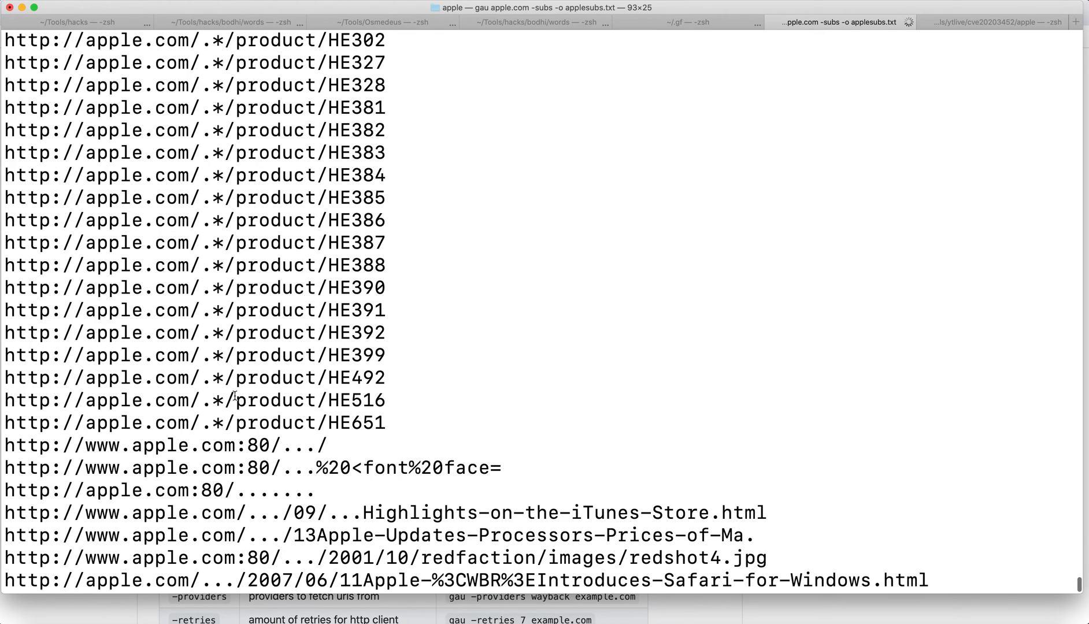
pyautogui.scroll(5, 235, 396)
pyautogui.scroll(-3, 234, 396)
pyautogui.scroll(-5, 235, 396)
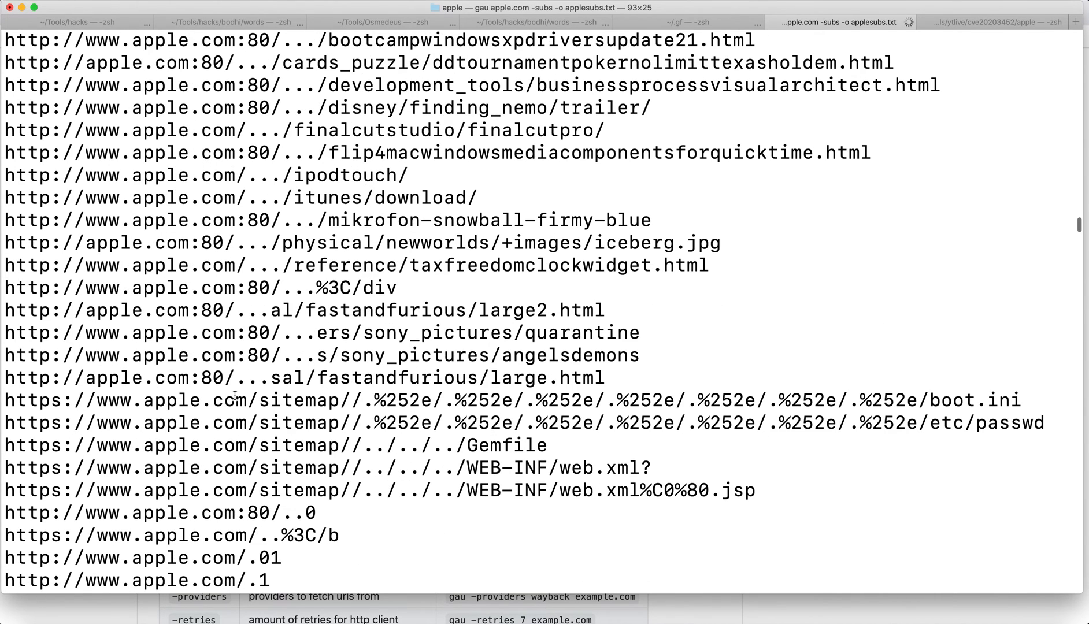
pyautogui.scroll(-10, 733, 284)
pyautogui.scroll(-10, 732, 283)
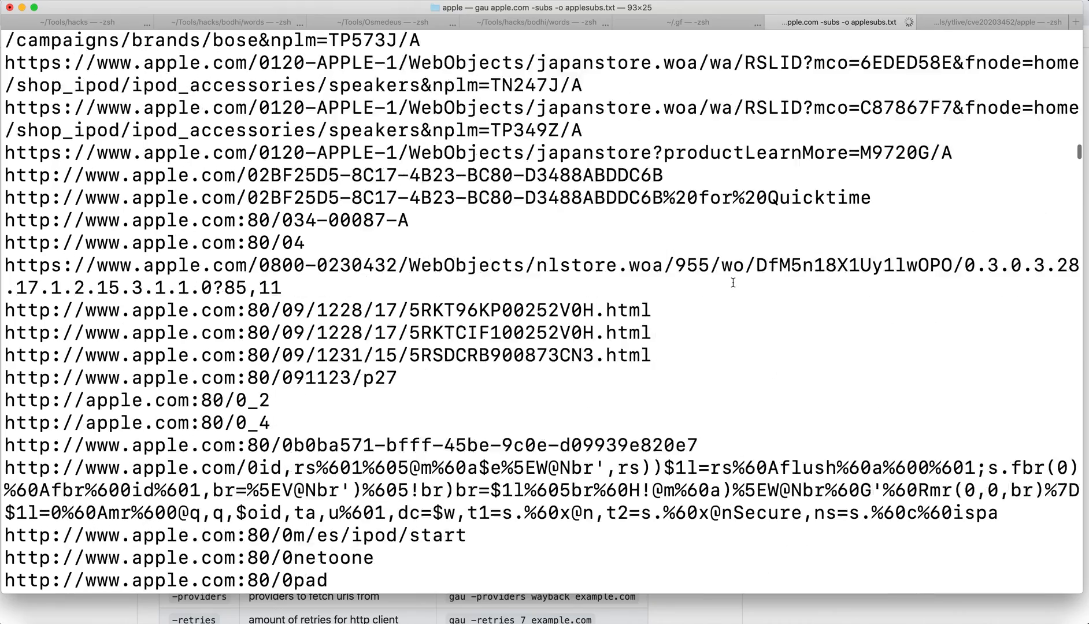
pyautogui.scroll(-10, 732, 283)
pyautogui.scroll(-10, 732, 284)
pyautogui.scroll(-10, 733, 283)
pyautogui.scroll(-10, 733, 284)
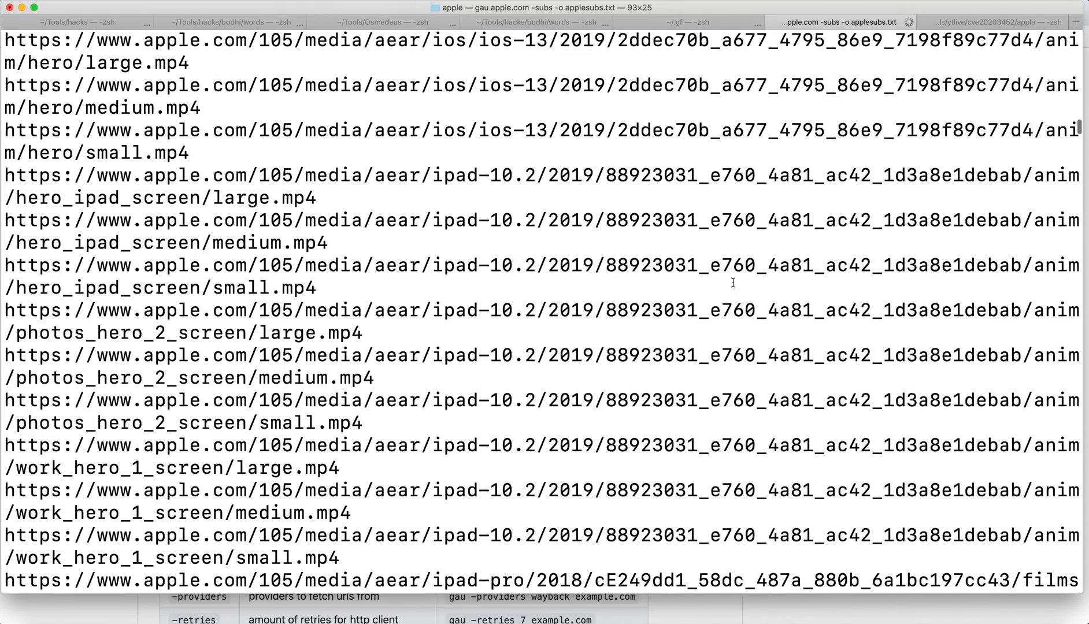
pyautogui.click(842, 21)
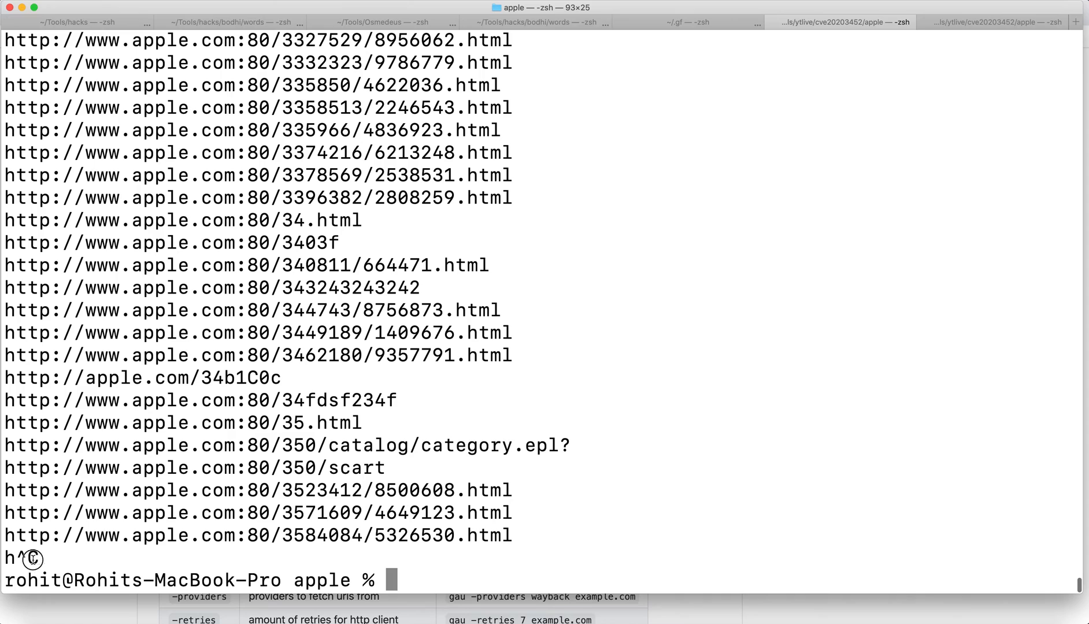
pyautogui.moveTo(43, 557); pyautogui.dragTo(3, 557)
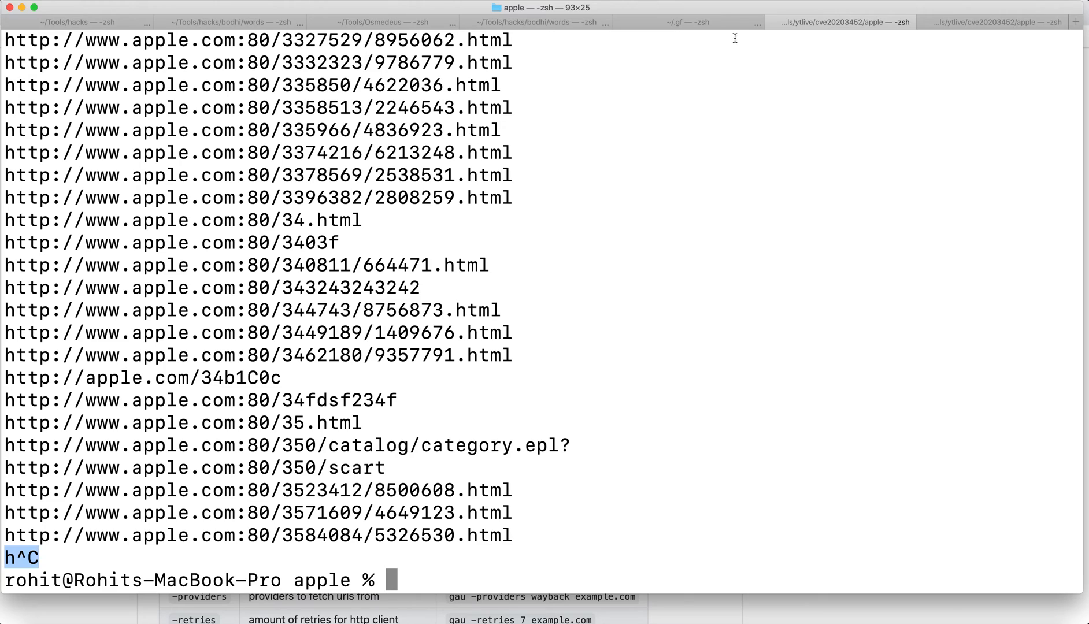
pyautogui.click(970, 23)
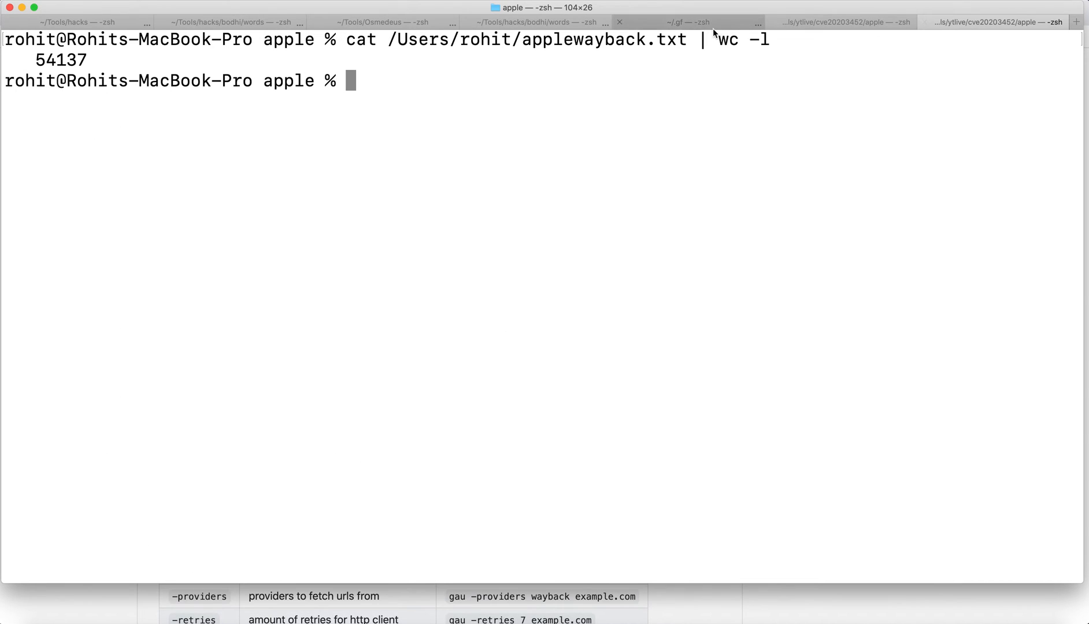
pyautogui.scroll(1, 694, 63)
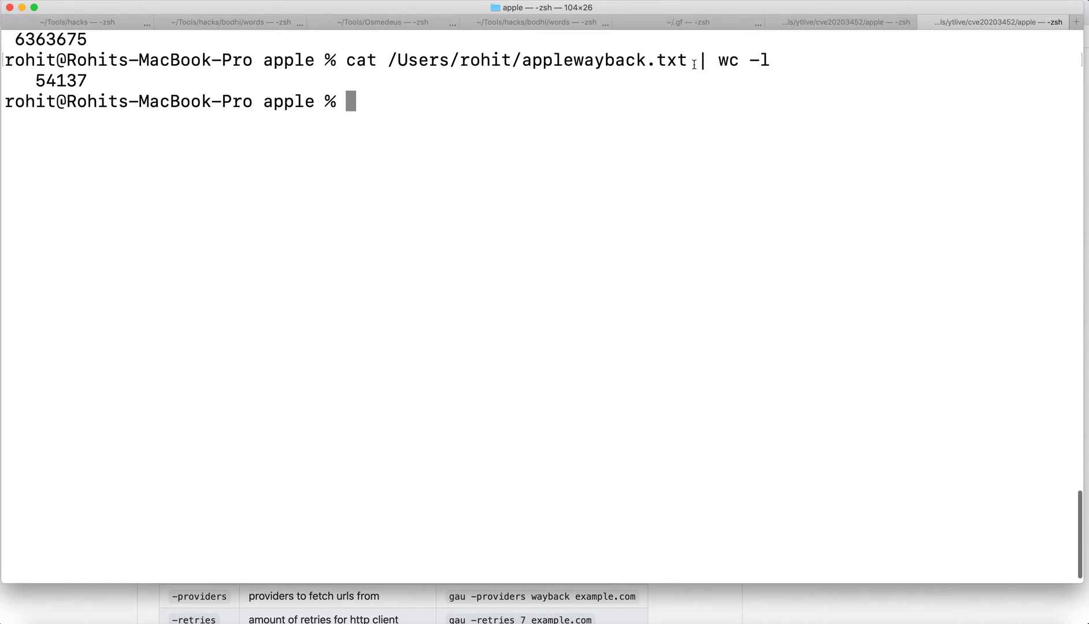
pyautogui.scroll(1, 694, 63)
pyautogui.scroll(2, 596, 68)
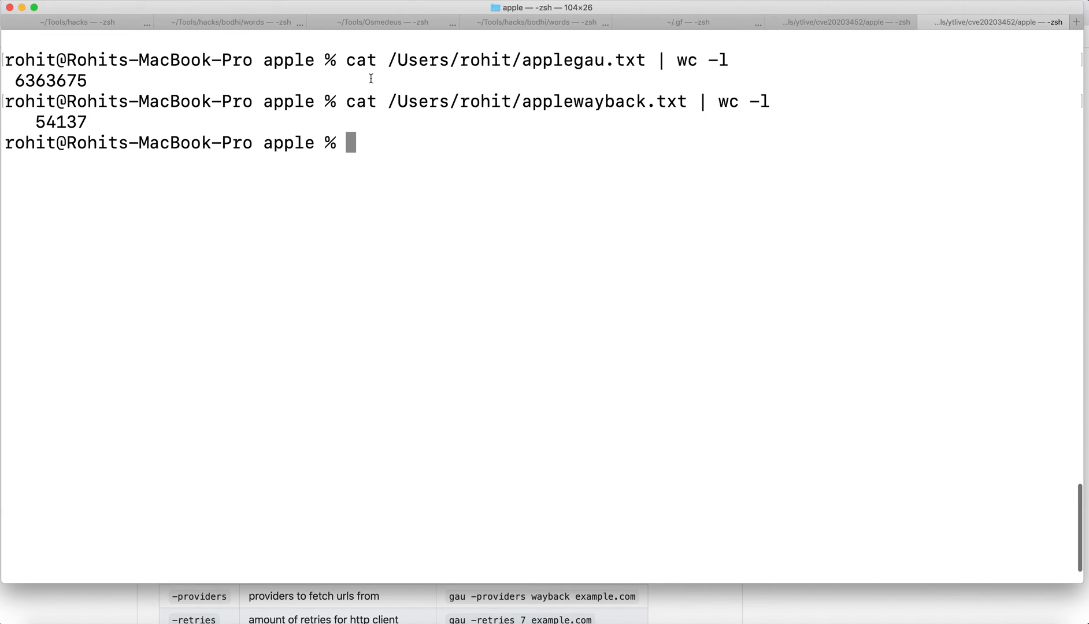
# Point out the cat applegau.txt | wc -l command and its 6363675 URL count.
pyautogui.doubleClick(361, 61)
pyautogui.moveTo(521, 61); pyautogui.dragTo(636, 61)
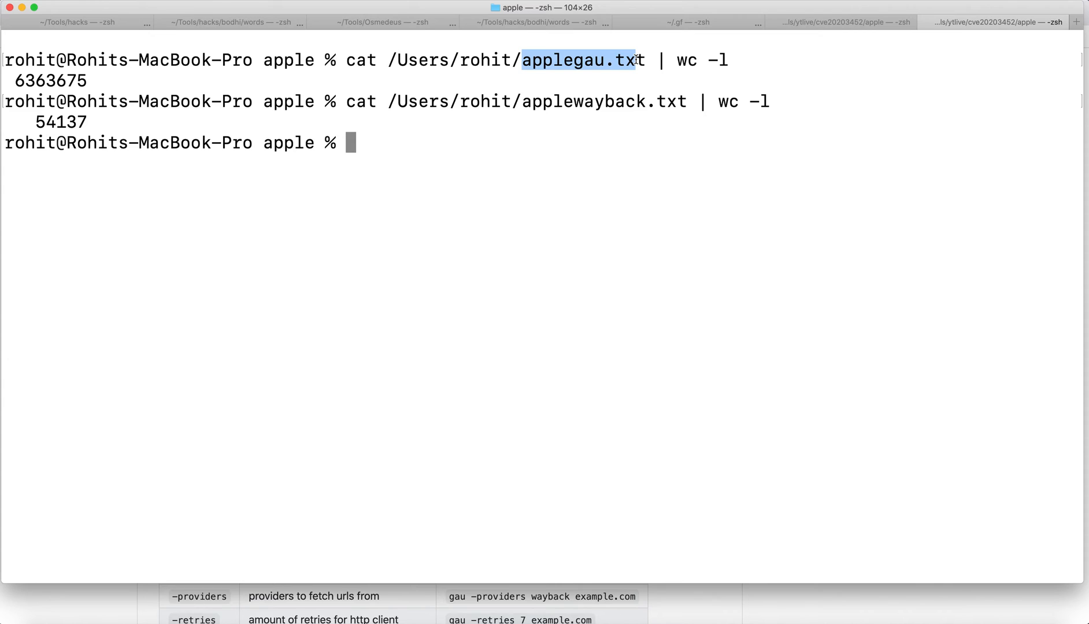
pyautogui.doubleClick(595, 61)
pyautogui.doubleClick(684, 60)
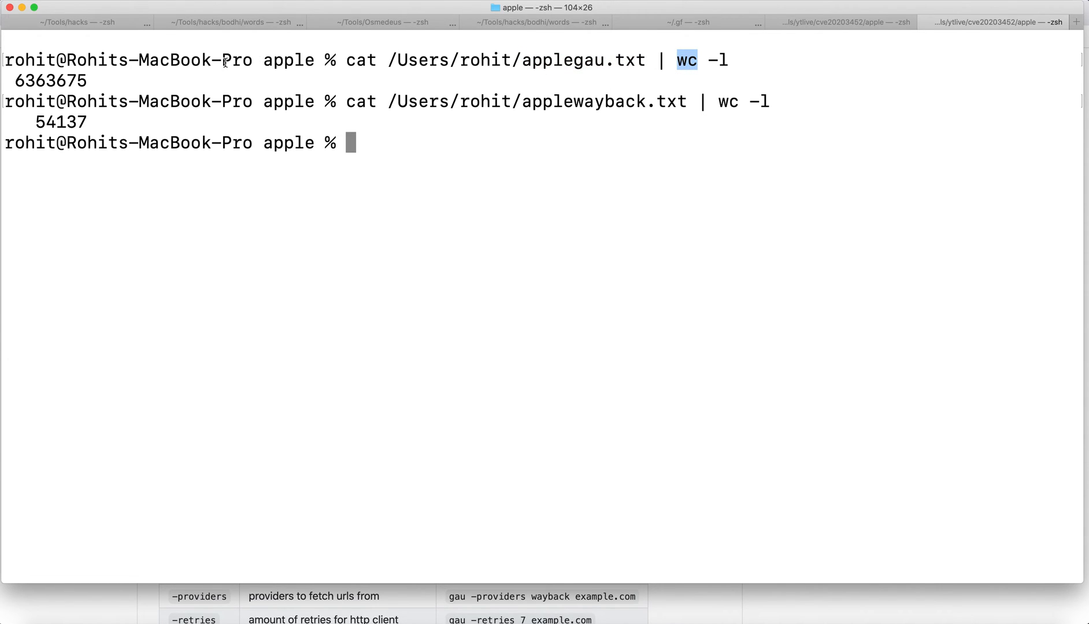
pyautogui.click(17, 85)
pyautogui.moveTo(15, 81); pyautogui.dragTo(106, 83)
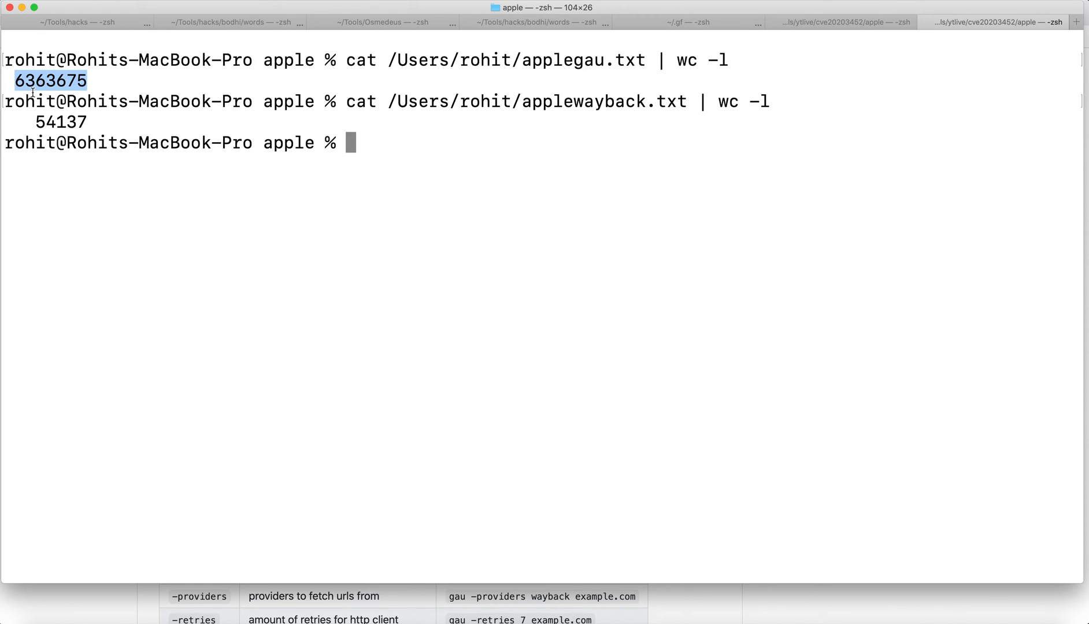
pyautogui.click(13, 86)
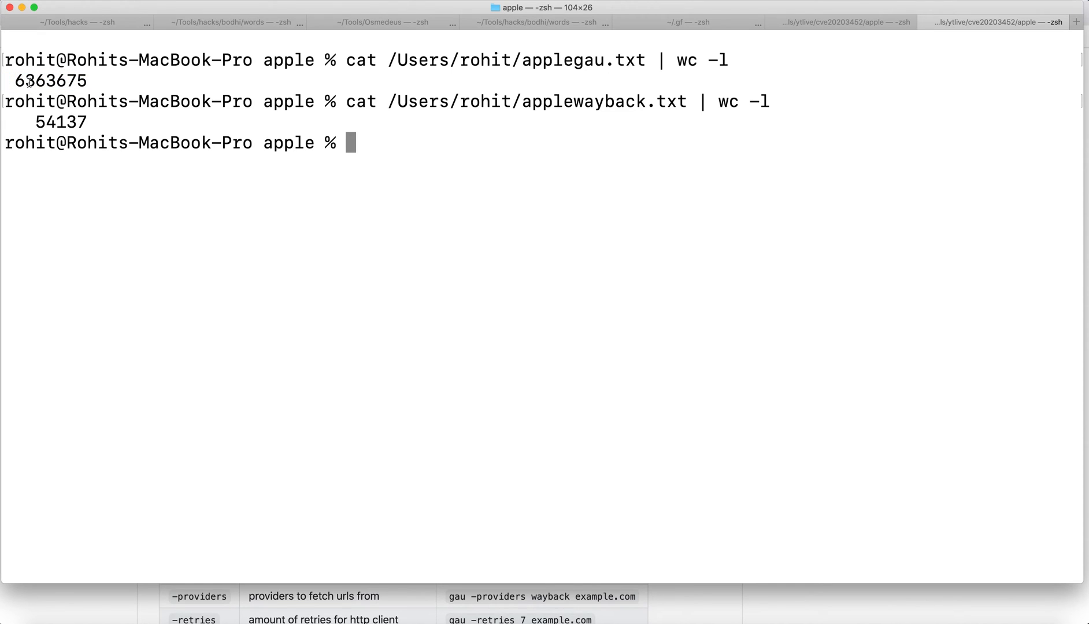
pyautogui.doubleClick(29, 81)
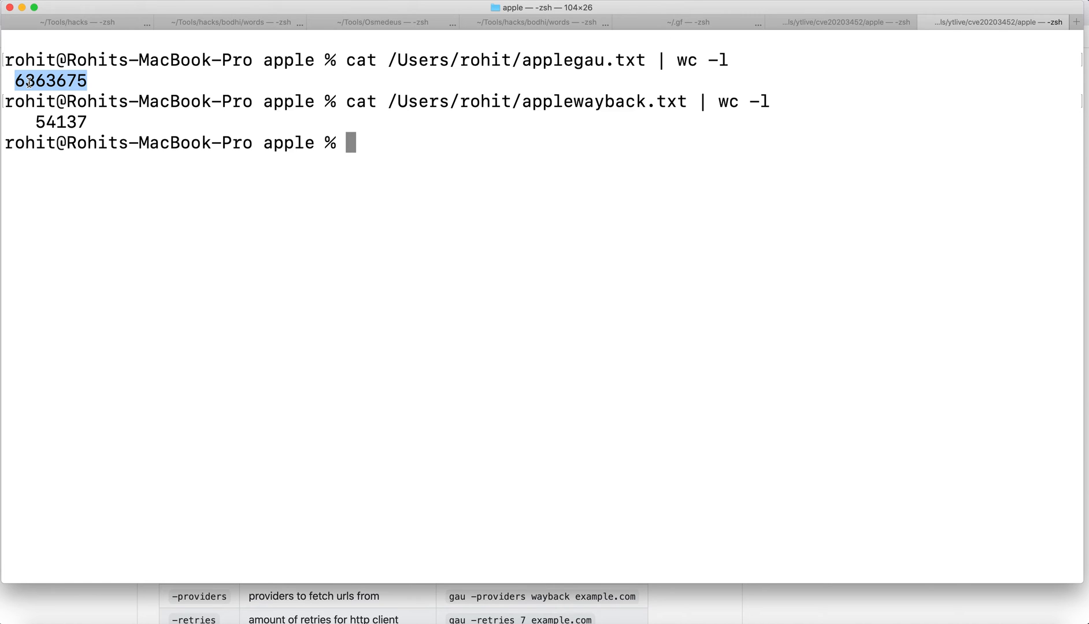
# Compare applewayback.txt's 54137 URLs against applegau.txt's 6363675.
pyautogui.doubleClick(51, 123)
pyautogui.click(554, 94)
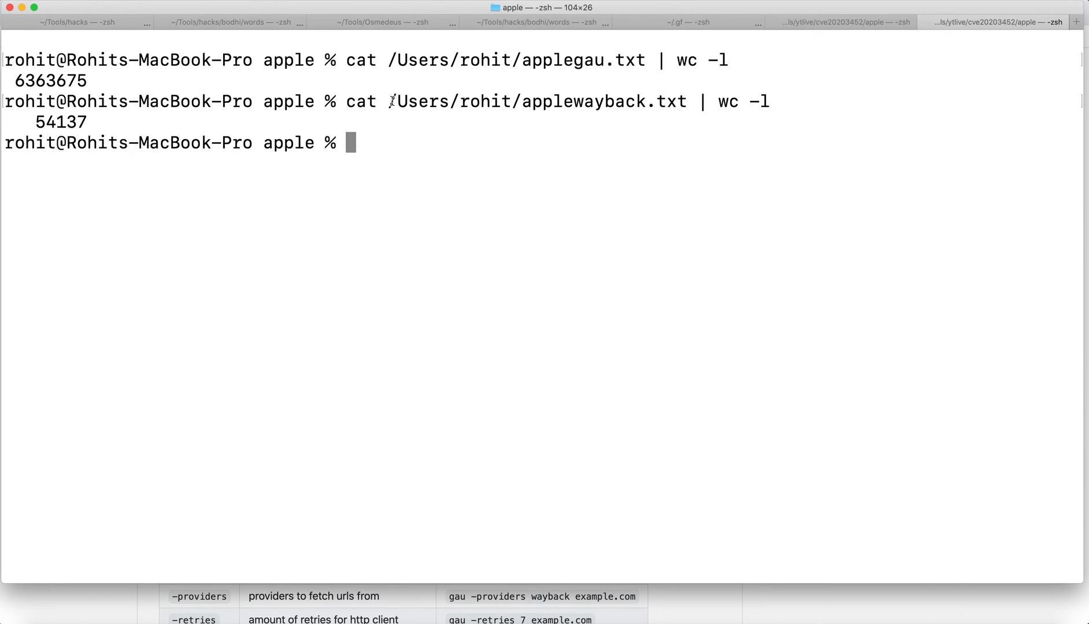
pyautogui.moveTo(513, 102); pyautogui.dragTo(685, 102)
pyautogui.click(714, 115)
pyautogui.doubleClick(62, 122)
pyautogui.click(61, 121)
pyautogui.doubleClick(38, 123)
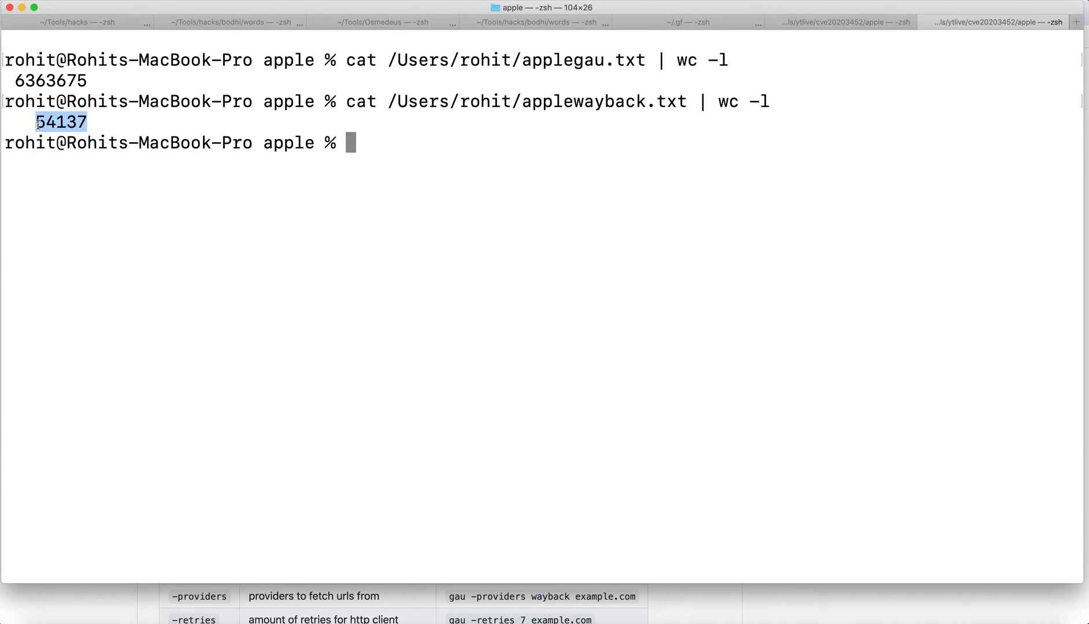
pyautogui.doubleClick(32, 79)
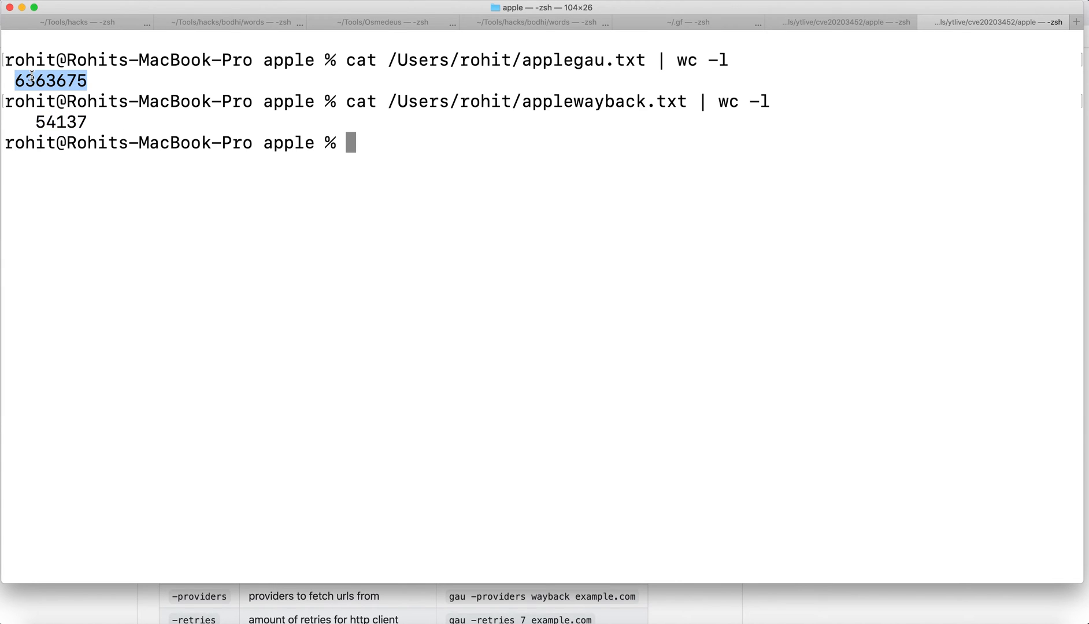
pyautogui.click(32, 76)
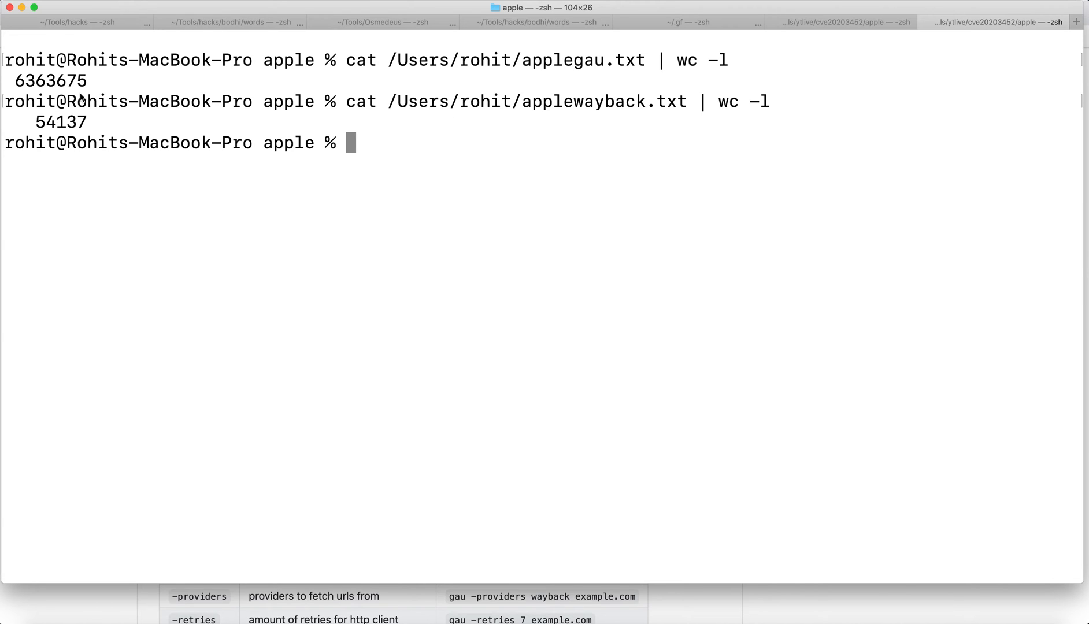
pyautogui.doubleClick(54, 79)
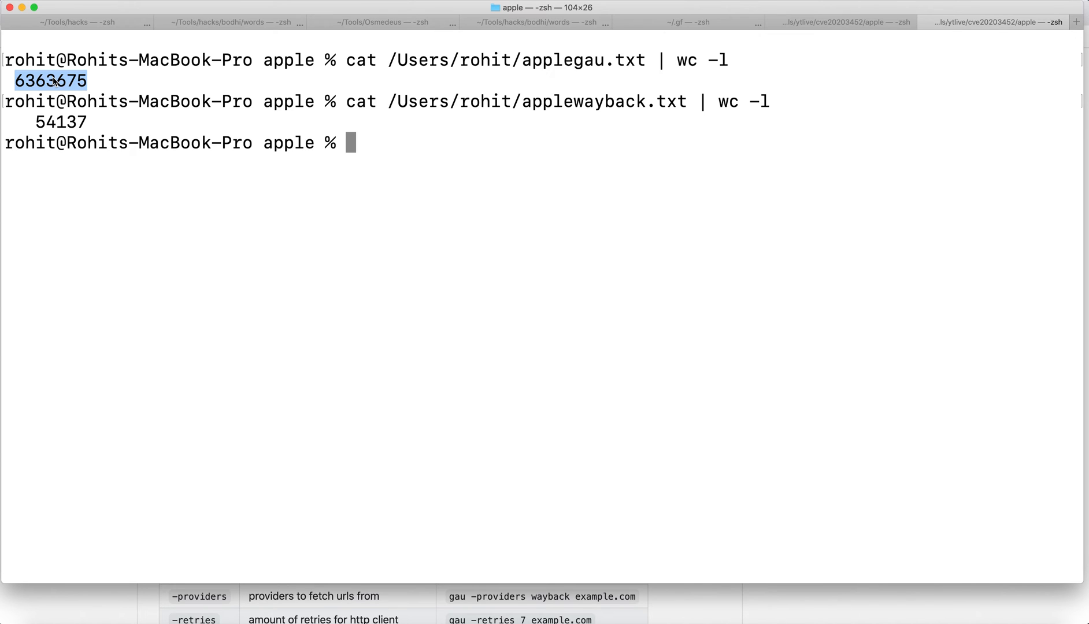
pyautogui.click(53, 81)
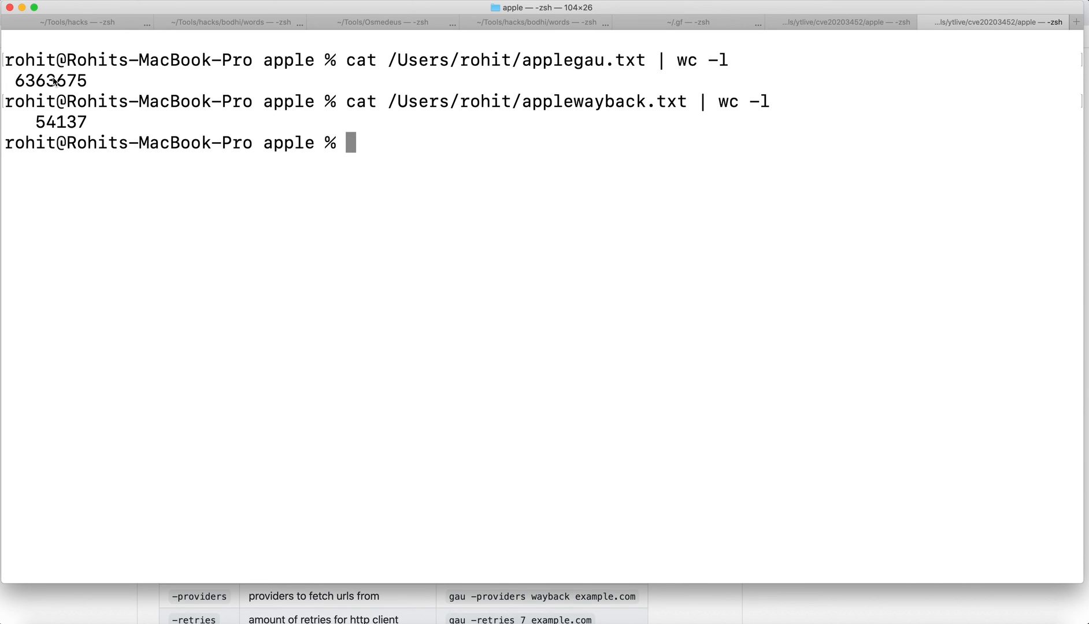
pyautogui.doubleClick(54, 81)
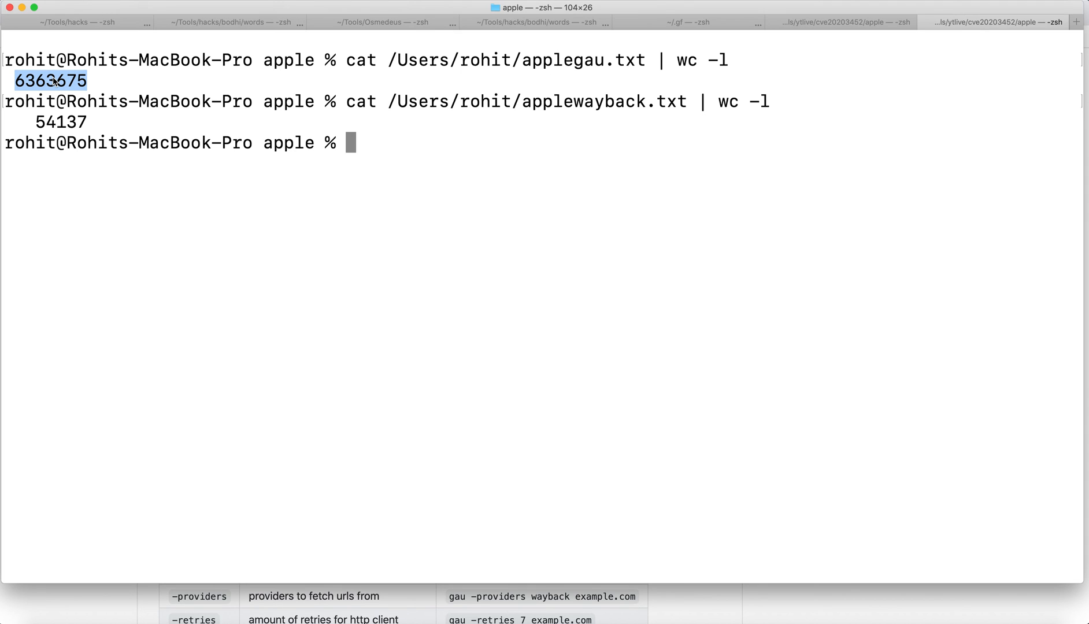